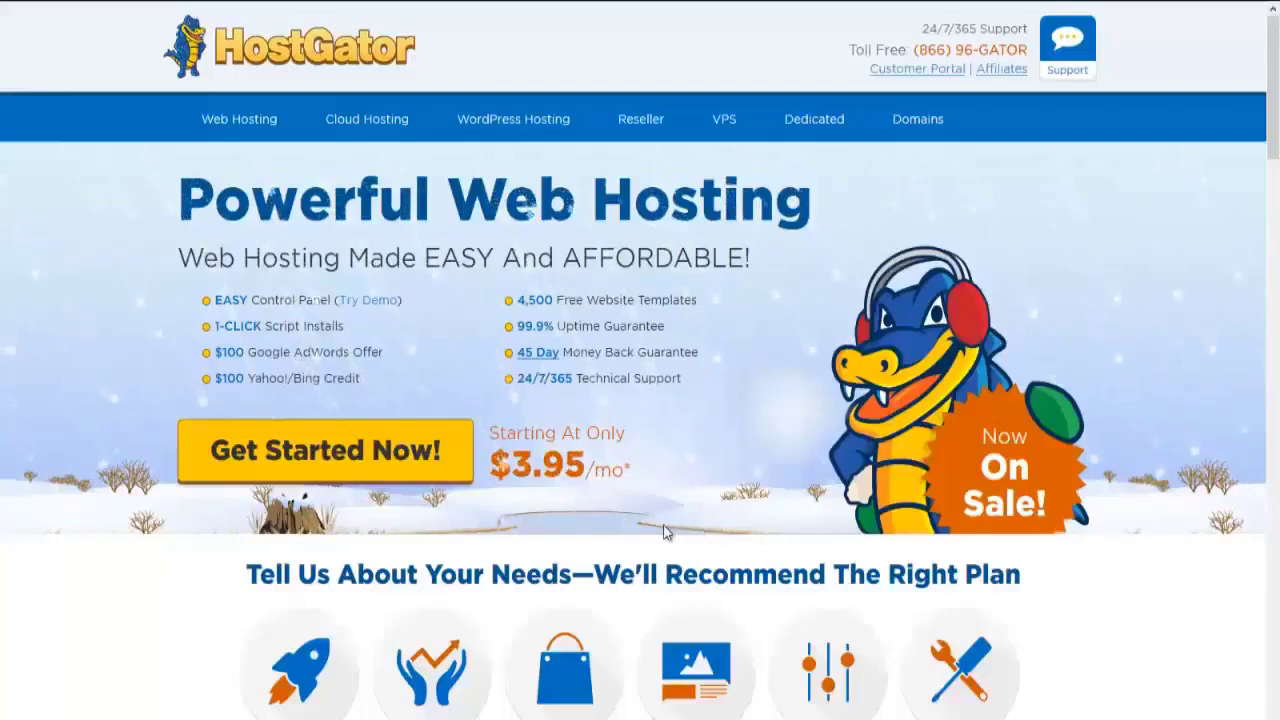
# Choose the Baby plan from HostGator's hosting plans to open its order form
pyautogui.click(310, 462)
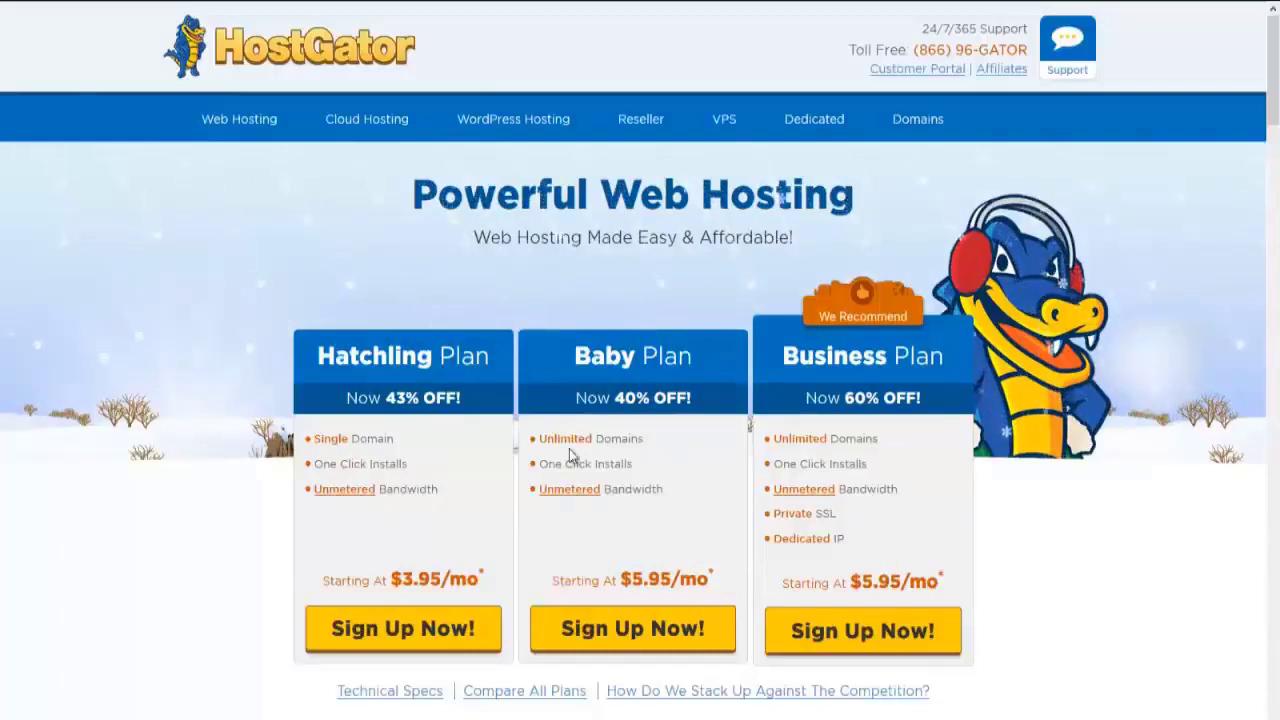
pyautogui.click(632, 632)
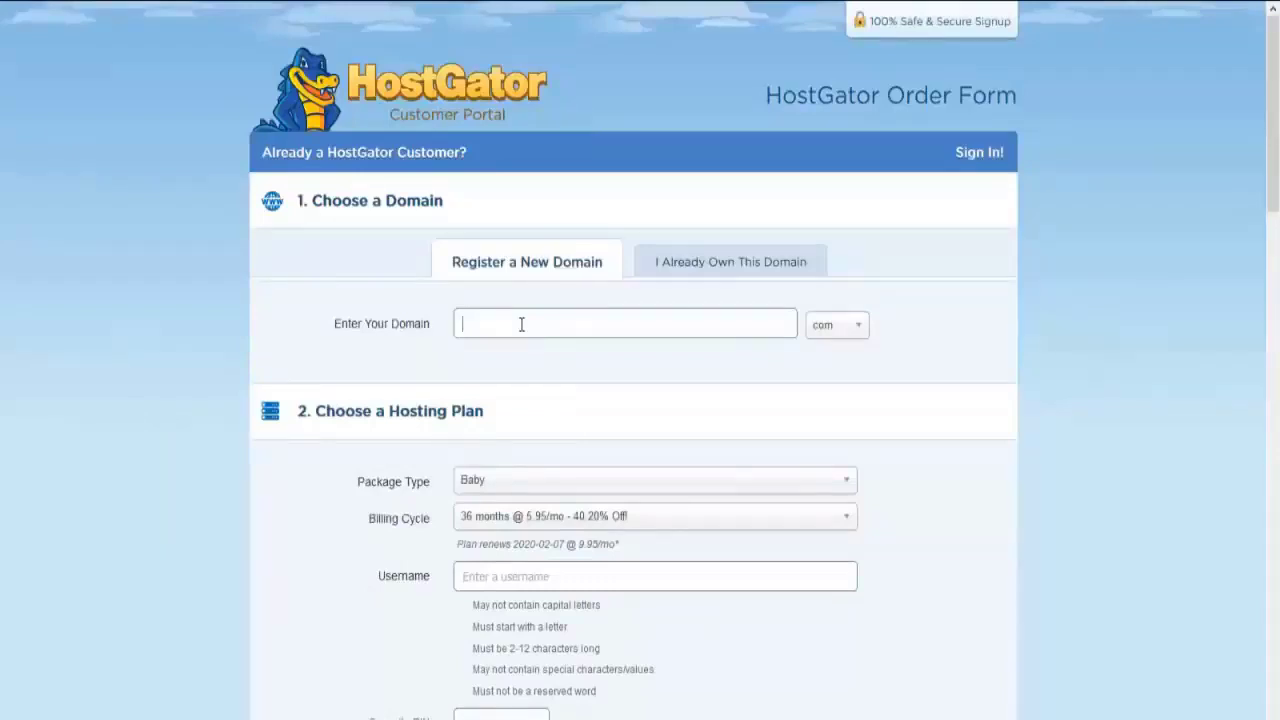
# Enter the domain webzone9.com with the .com extension and turn off domain privacy protection
pyautogui.write('ones')
pyautogui.moveTo(538, 324); pyautogui.dragTo(460, 324)
pyautogui.click(526, 329)
pyautogui.click(822, 327)
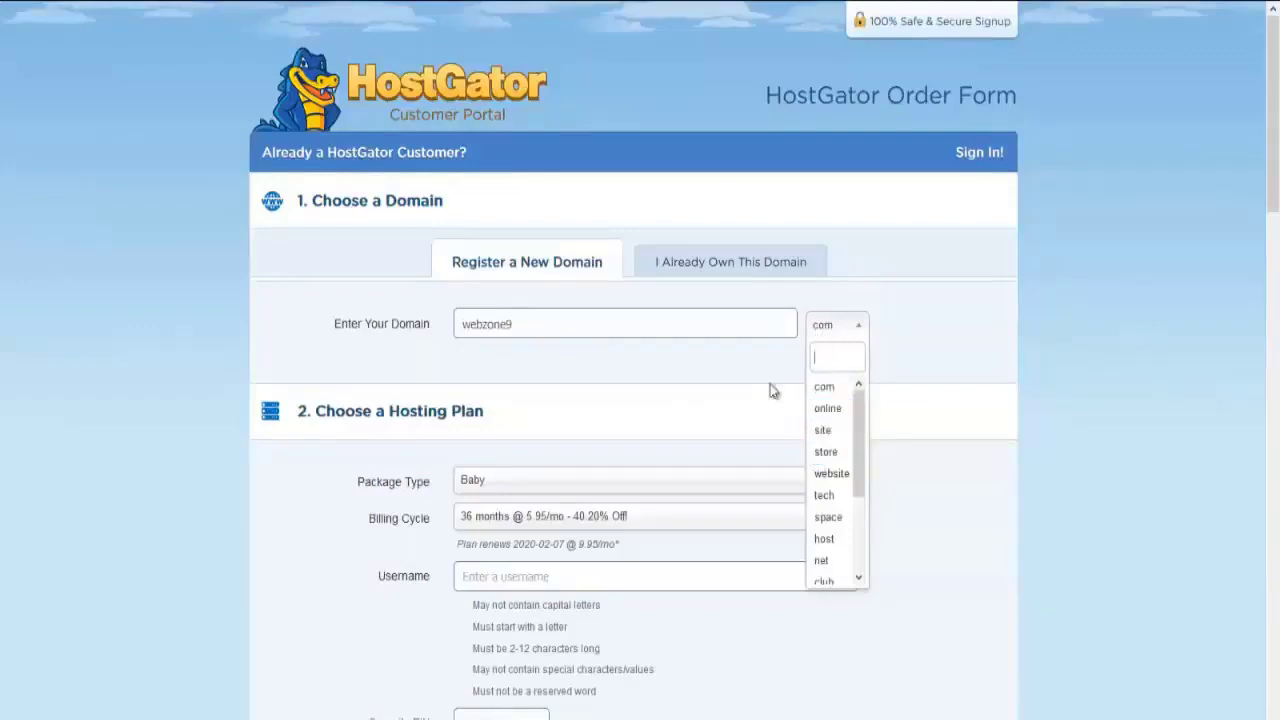
pyautogui.click(734, 362)
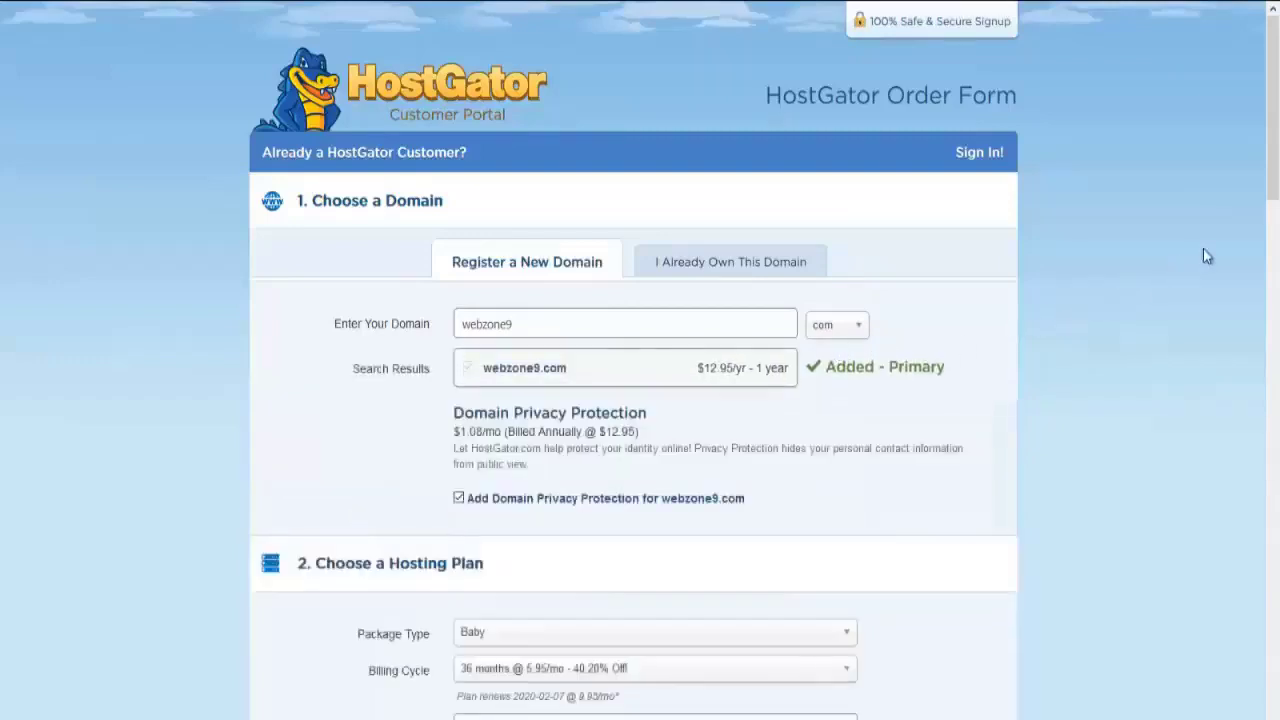
pyautogui.moveTo(1274, 156); pyautogui.dragTo(1272, 306)
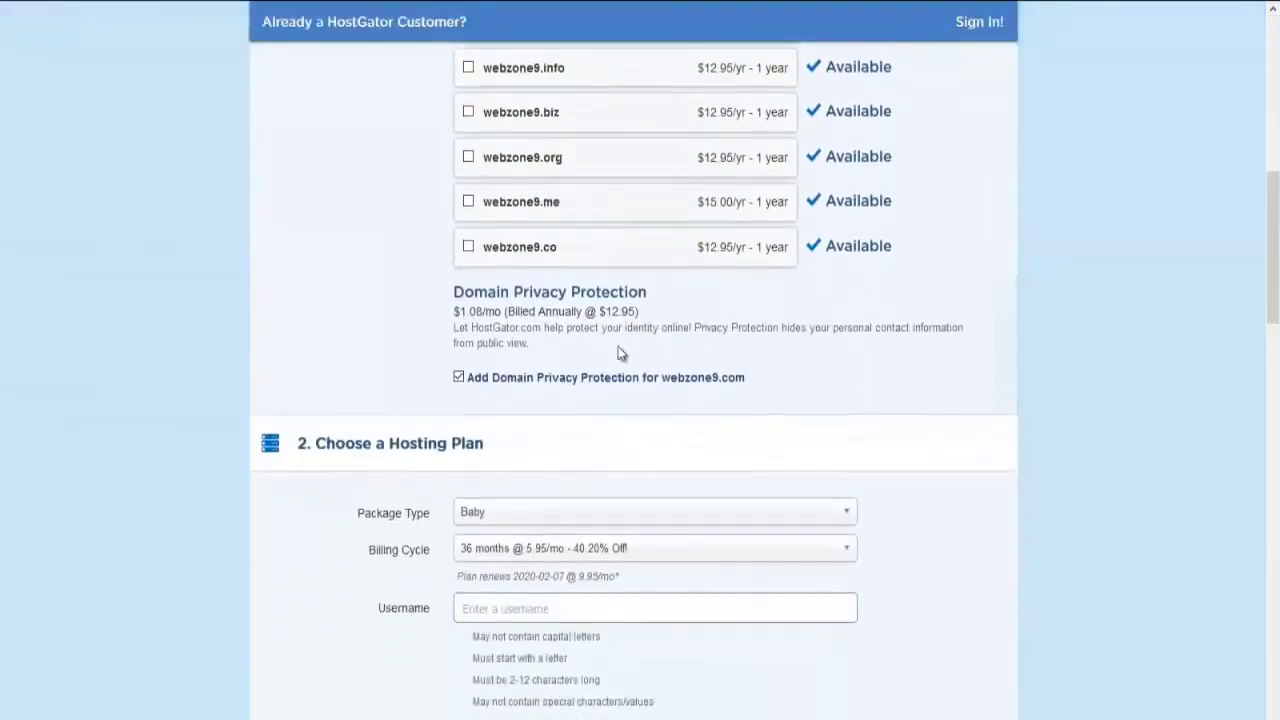
pyautogui.click(459, 378)
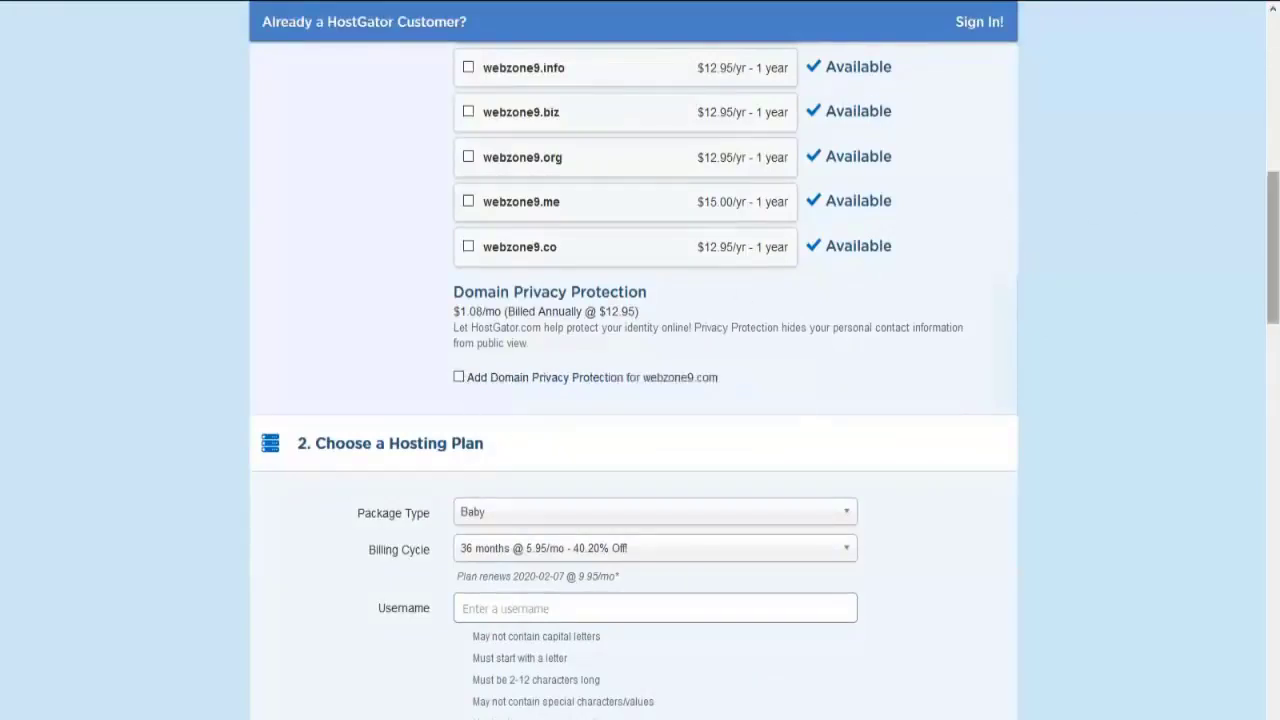
# Set the Baby plan's billing cycle to 1 month and enter a username
pyautogui.scroll(-3, 1030, 240)
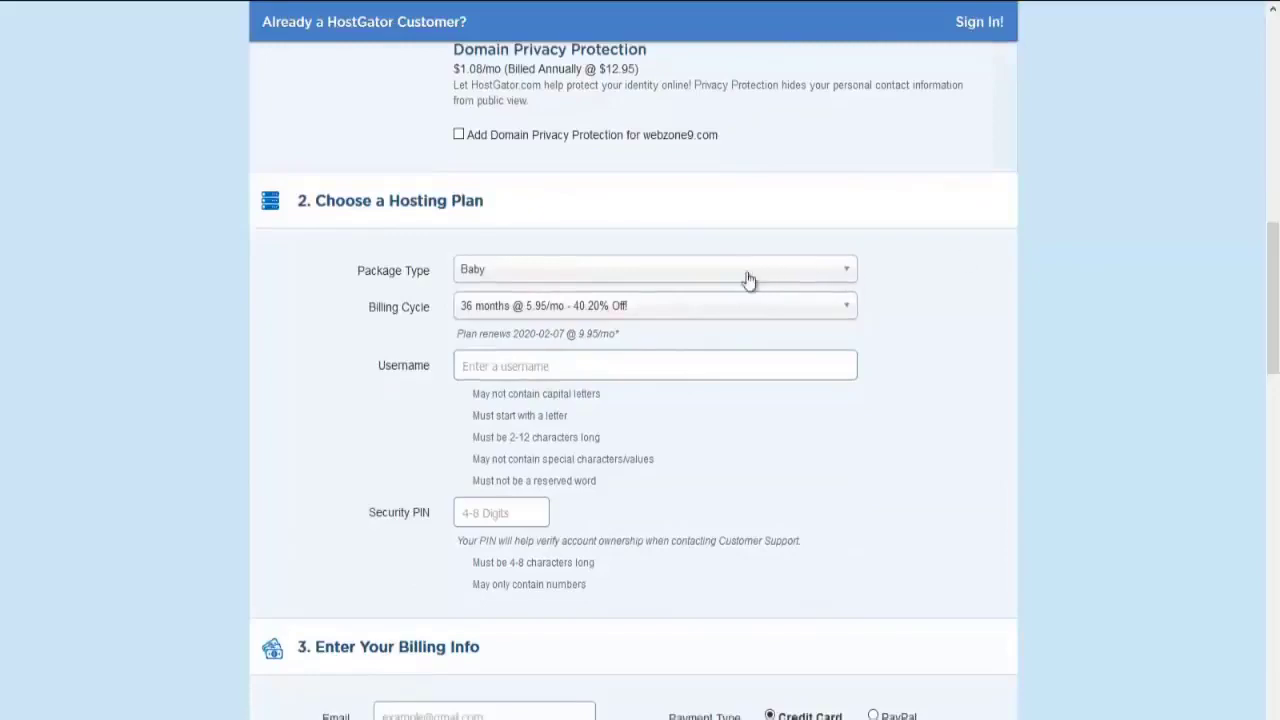
pyautogui.click(730, 308)
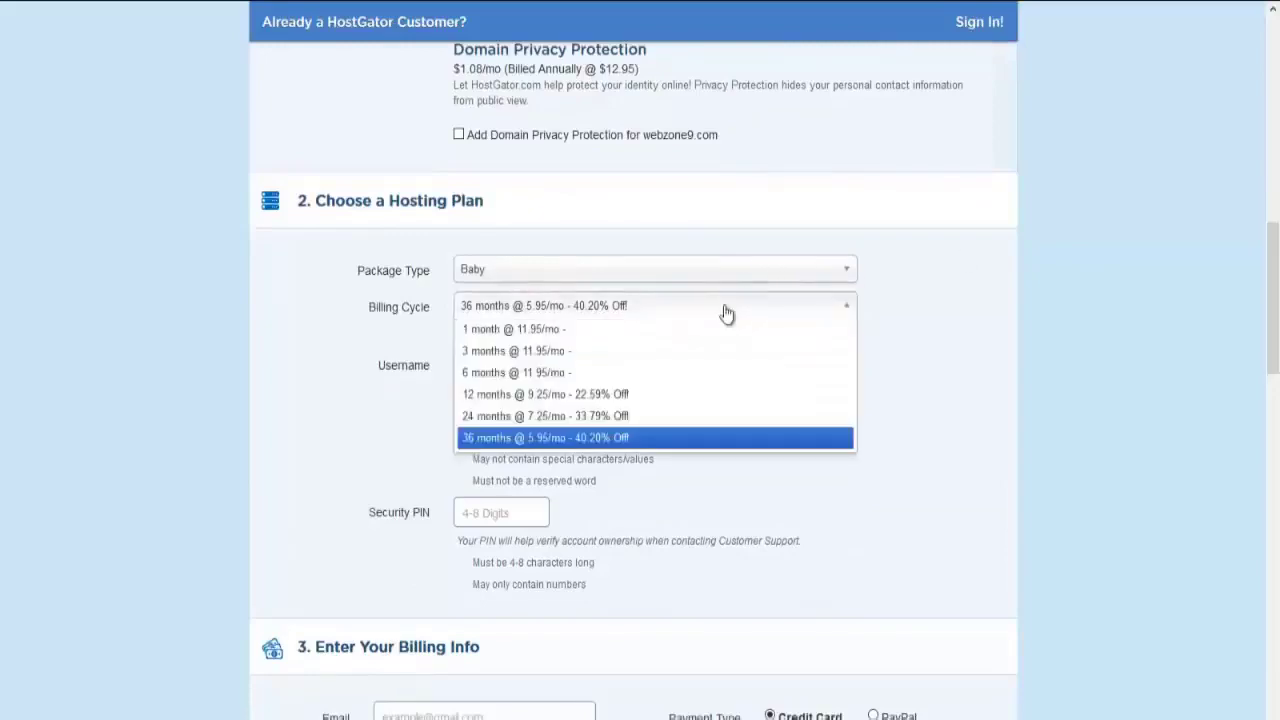
pyautogui.click(670, 330)
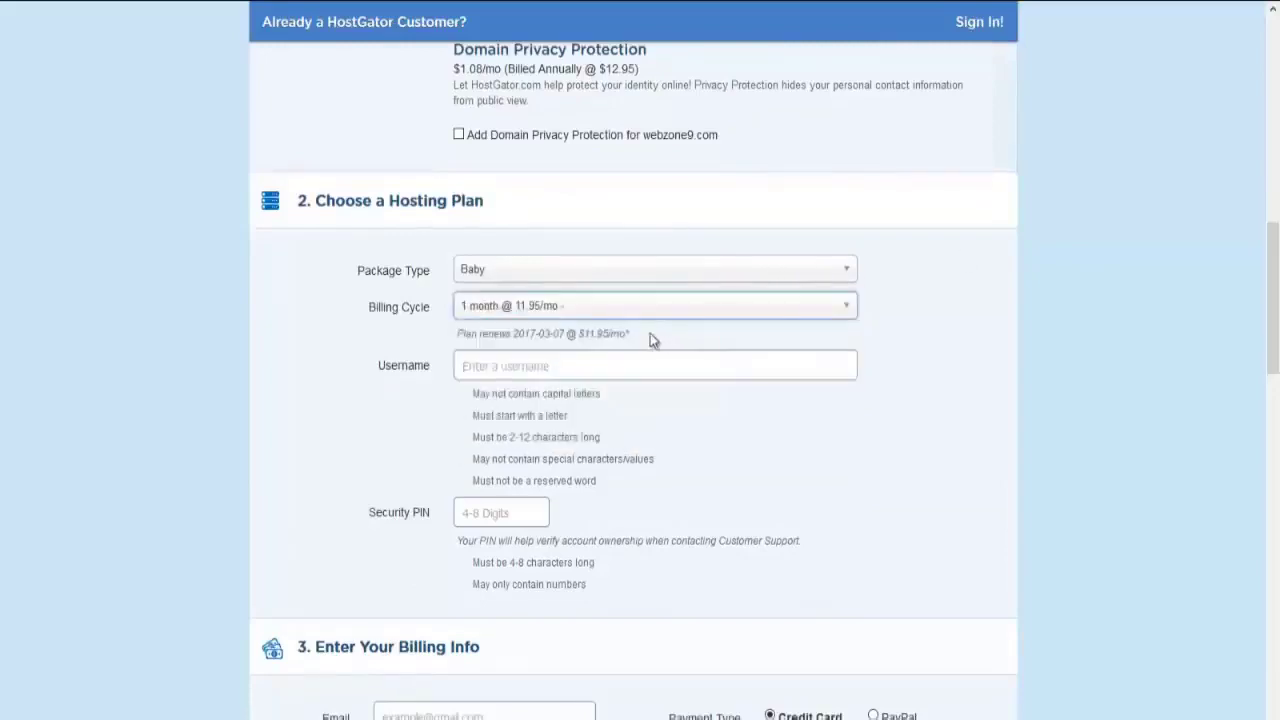
pyautogui.click(565, 367)
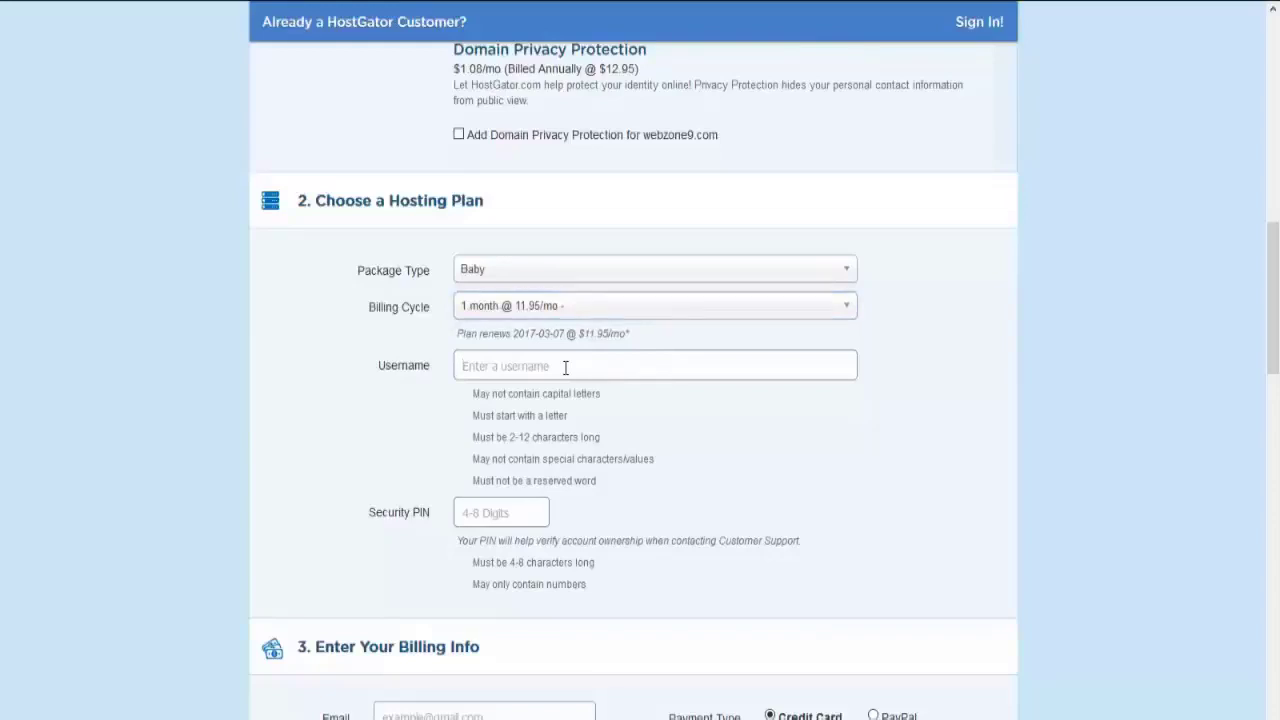
pyautogui.write('jan')
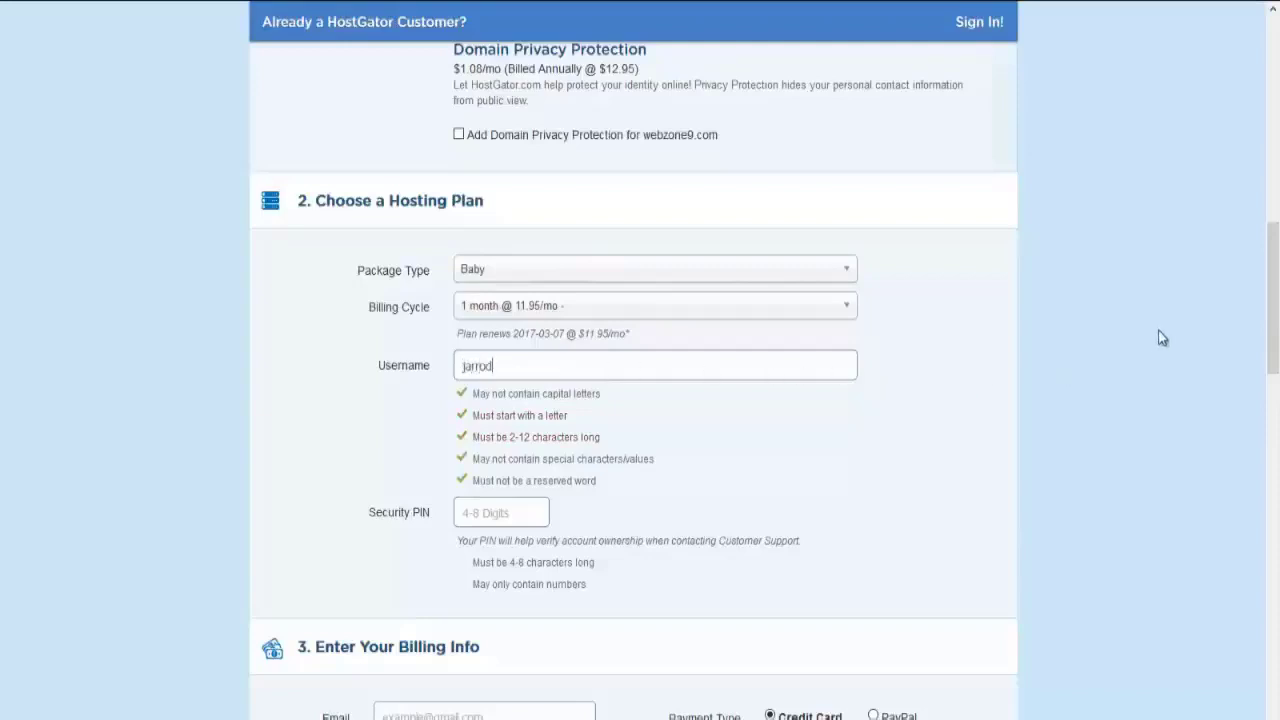
pyautogui.scroll(-2, 1000, 360)
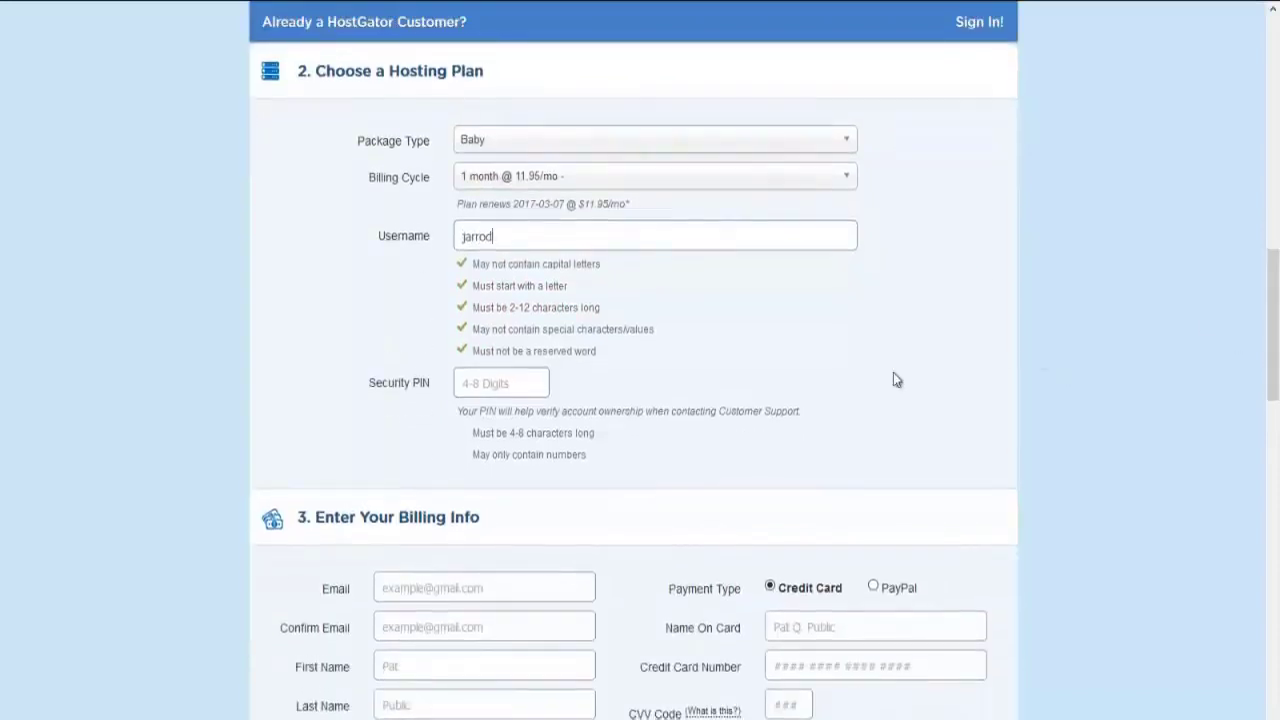
pyautogui.click(519, 388)
pyautogui.moveTo(1270, 278); pyautogui.dragTo(1278, 356)
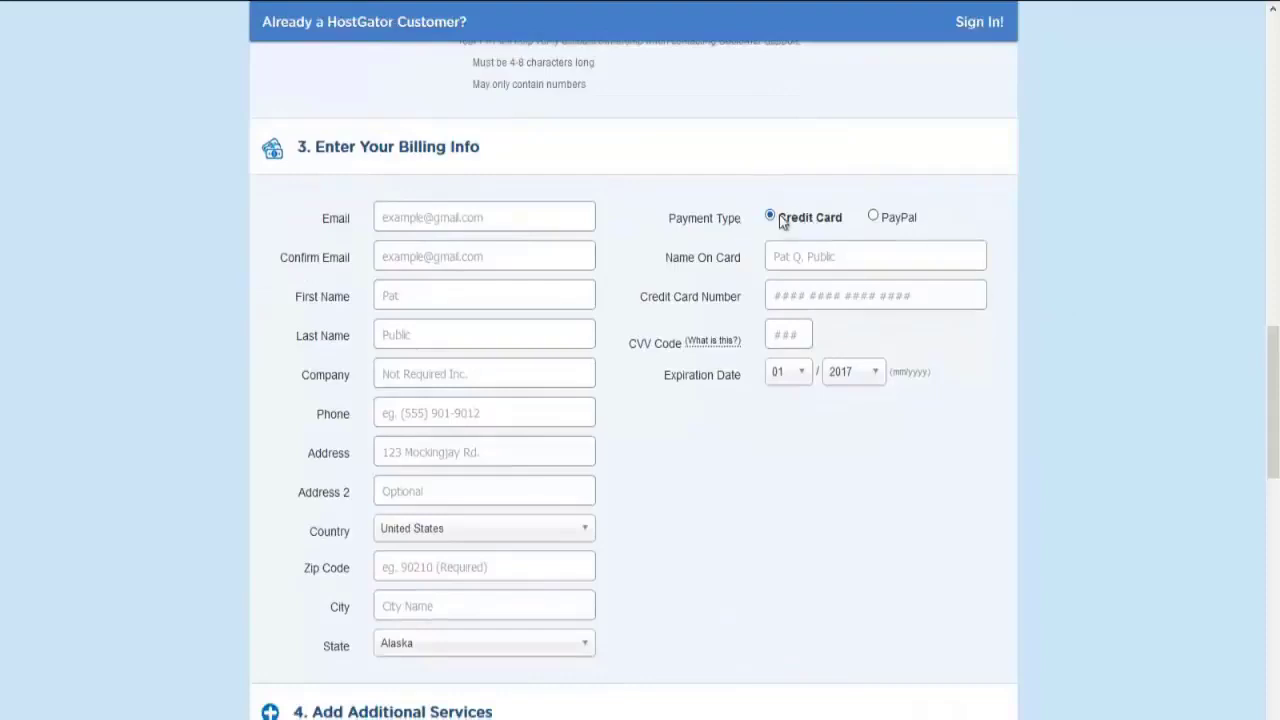
# Keep Credit Card as the payment type and untick the HackAlert and CodeGuard Site Backup add-ons
pyautogui.click(903, 220)
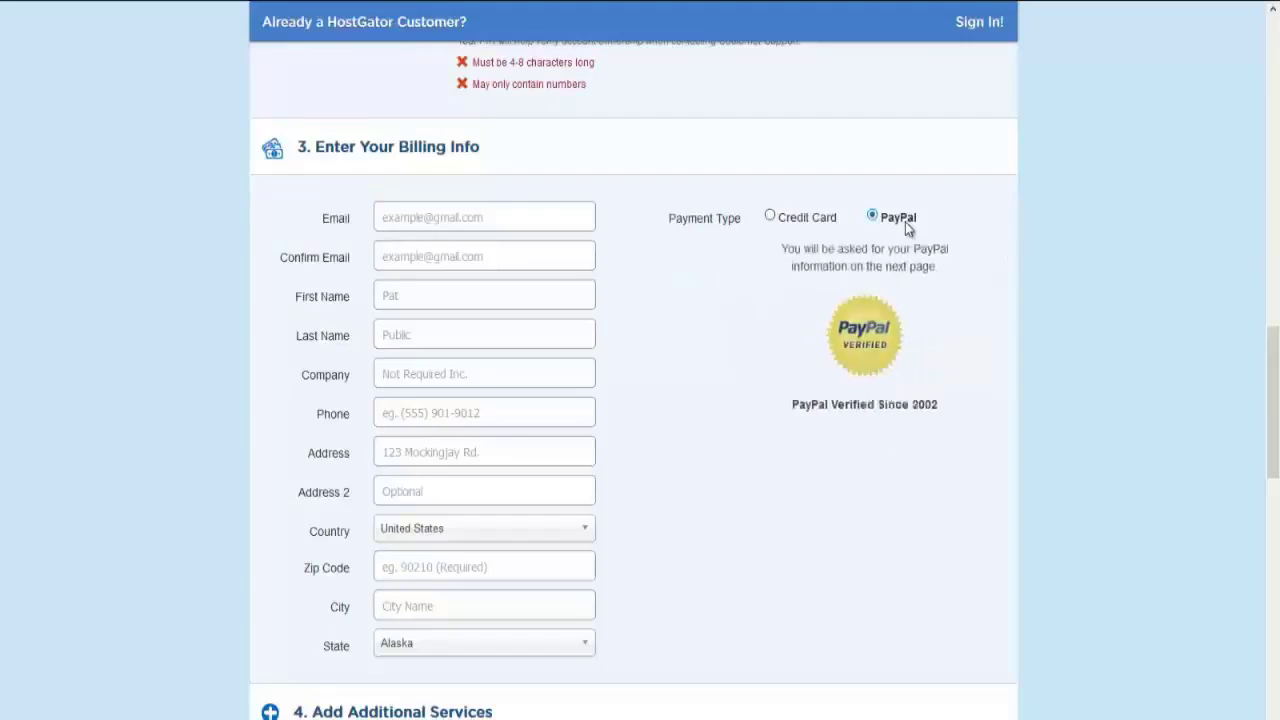
pyautogui.click(813, 222)
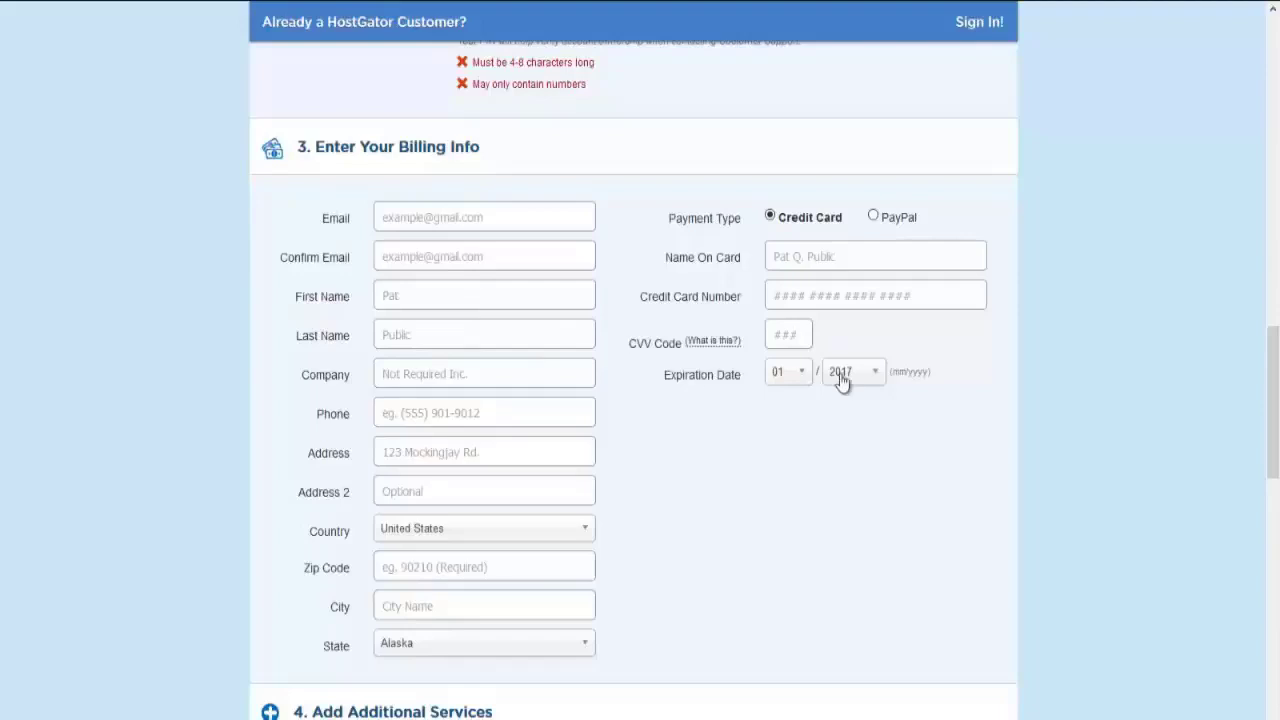
pyautogui.moveTo(1272, 377); pyautogui.dragTo(1272, 472)
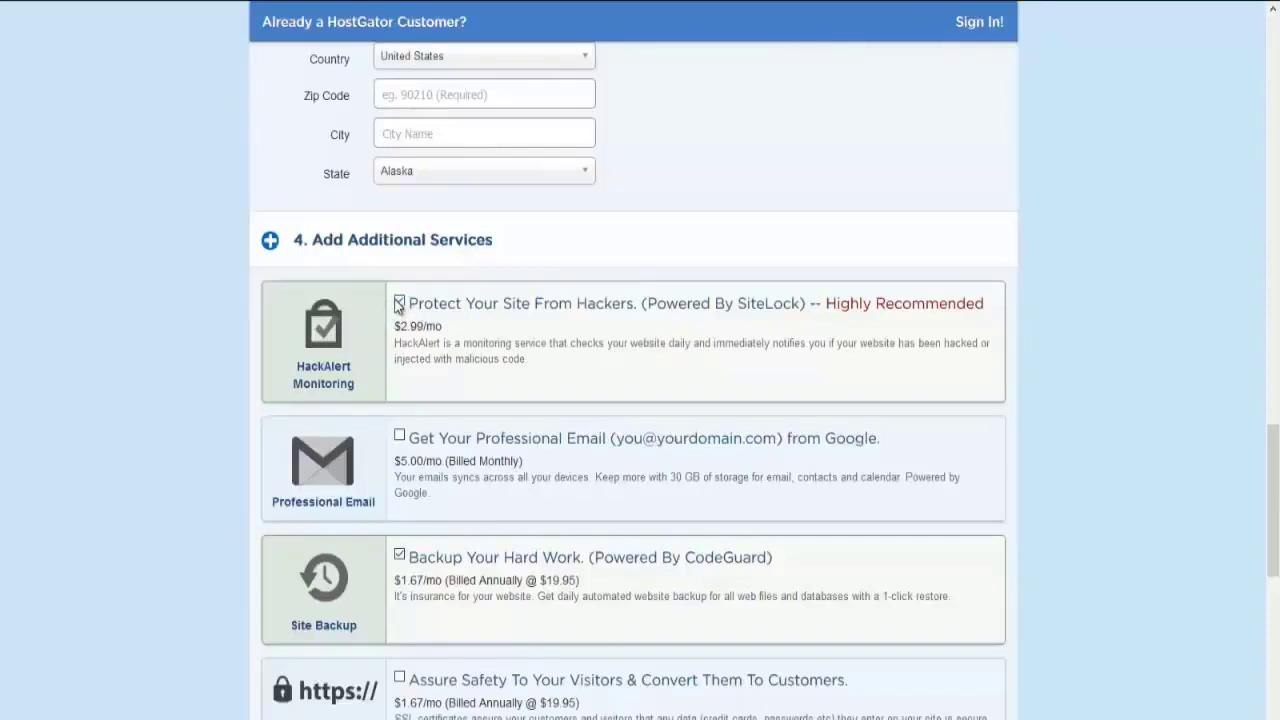
pyautogui.click(398, 303)
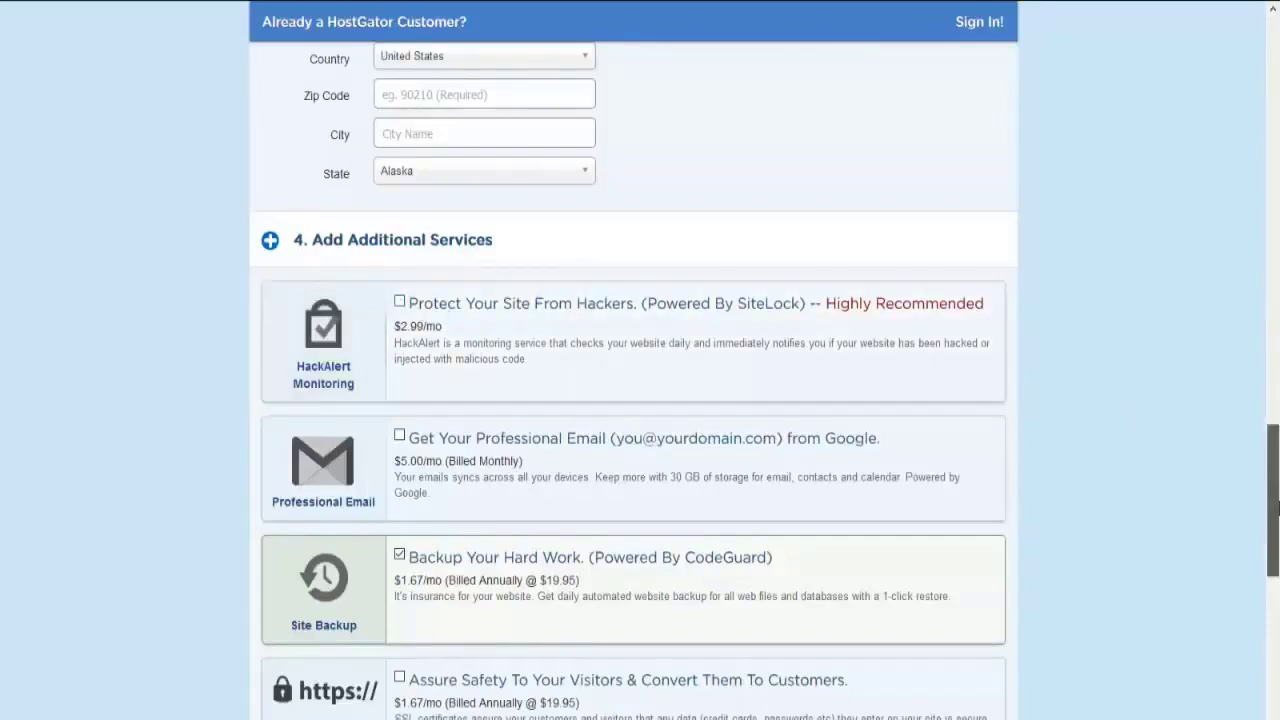
pyautogui.moveTo(1276, 508); pyautogui.dragTo(1276, 583)
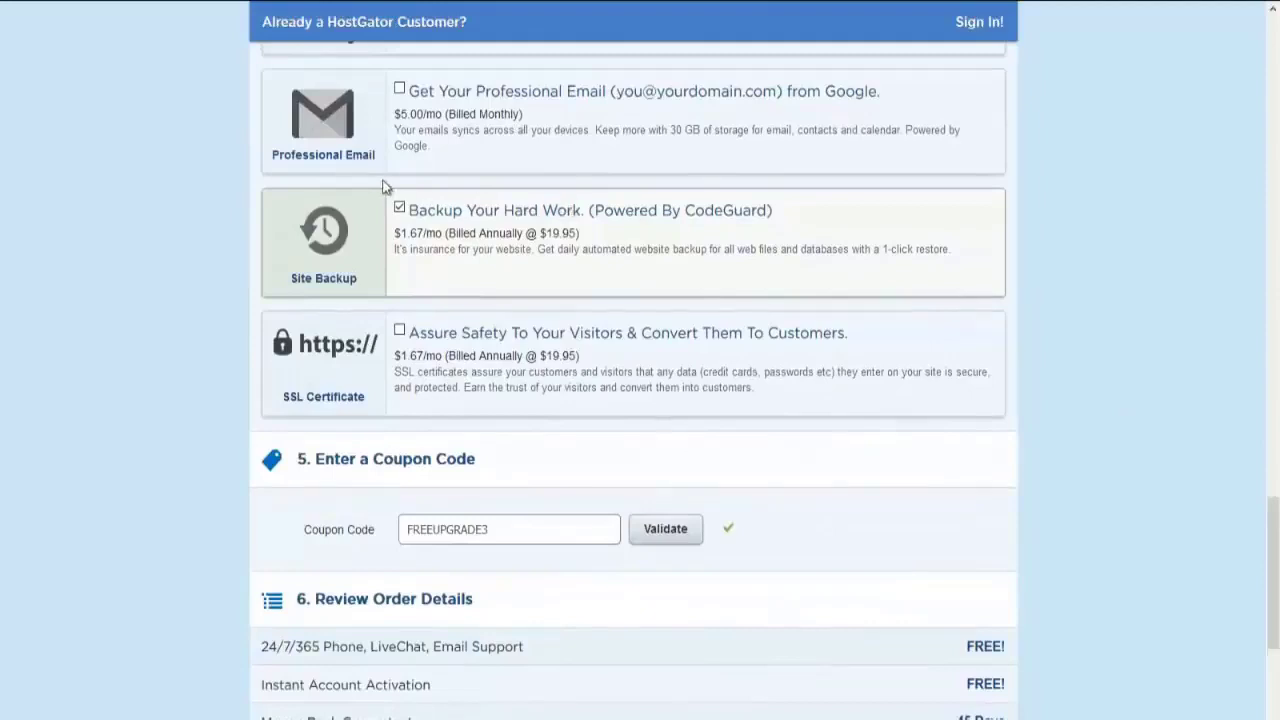
pyautogui.click(399, 208)
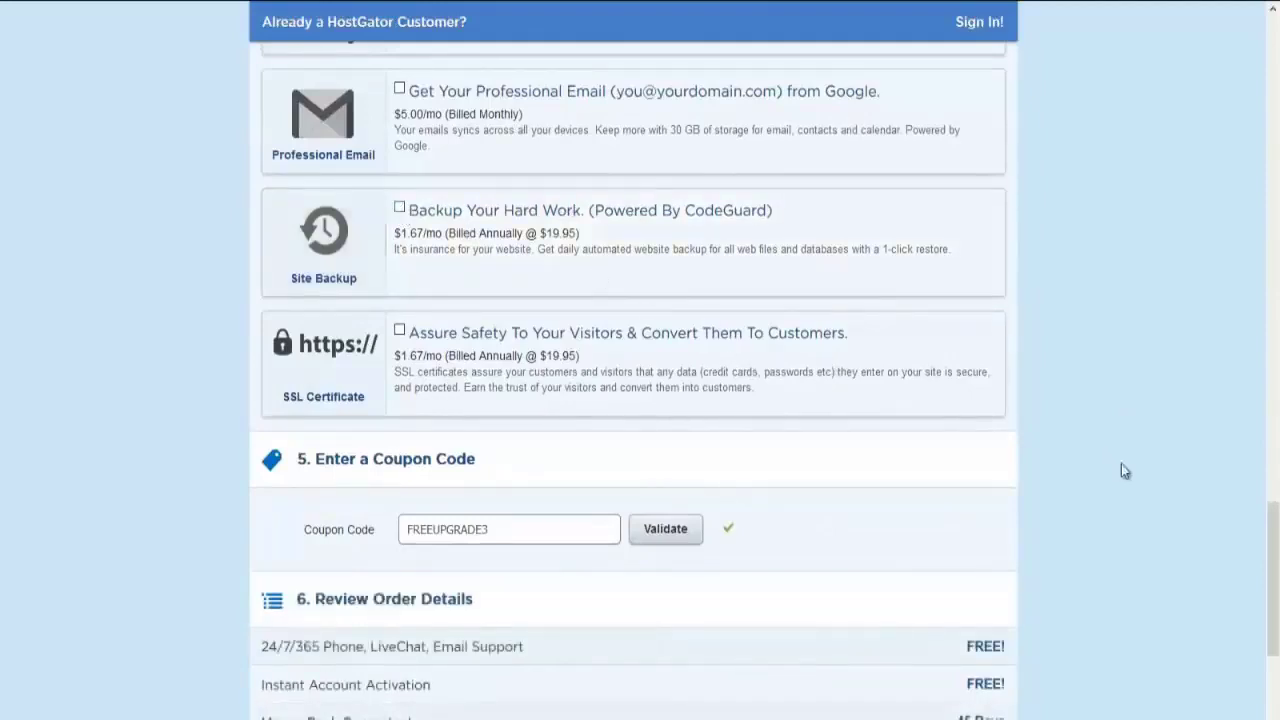
pyautogui.moveTo(1277, 527); pyautogui.dragTo(1277, 577)
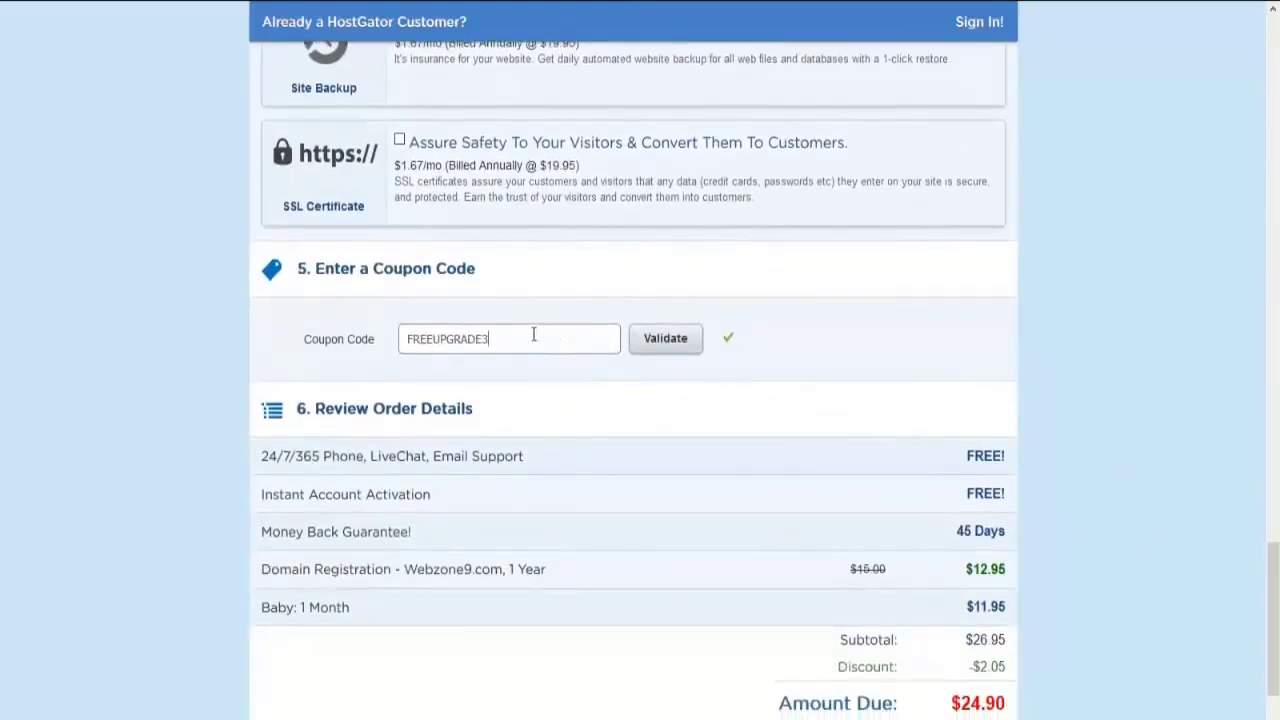
# Replace the coupon code FREEUPGRADE3 with 1PENNYHOST and validate it
pyautogui.moveTo(534, 335); pyautogui.dragTo(403, 337)
pyautogui.press('BackSpace')
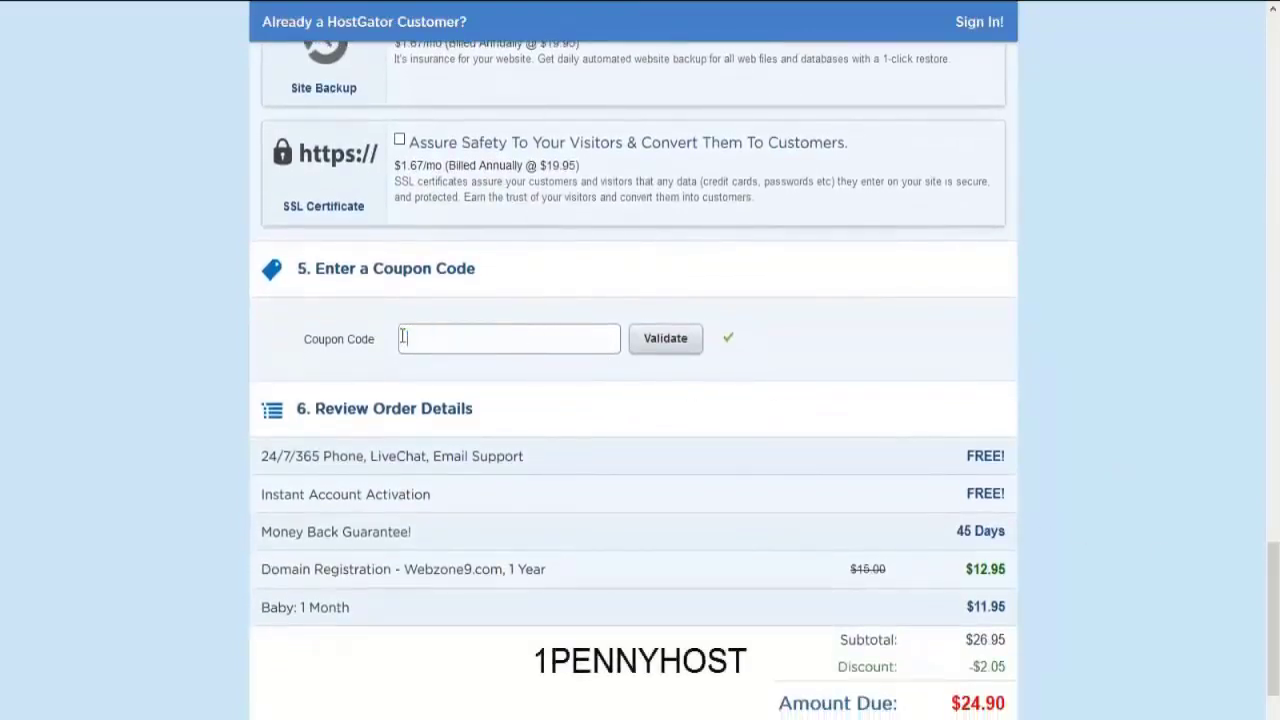
pyautogui.write('1PENNYHOST')
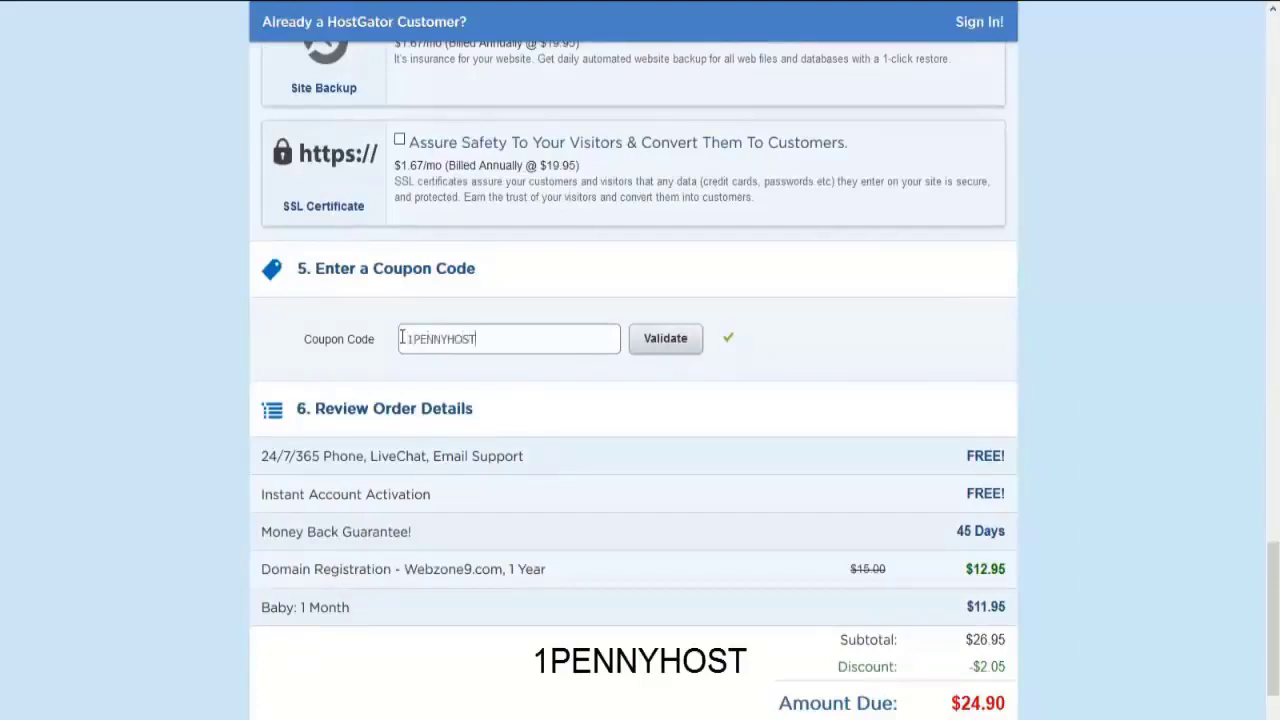
pyautogui.click(670, 349)
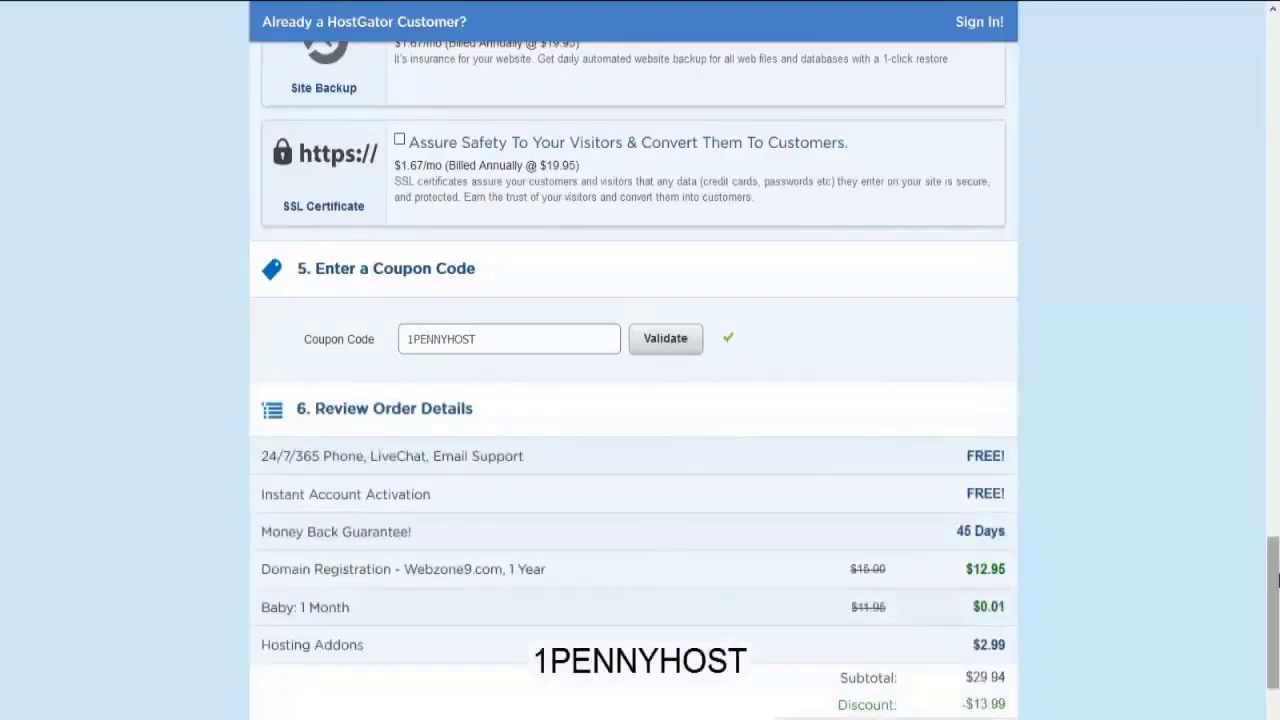
pyautogui.moveTo(1276, 580); pyautogui.dragTo(1276, 596)
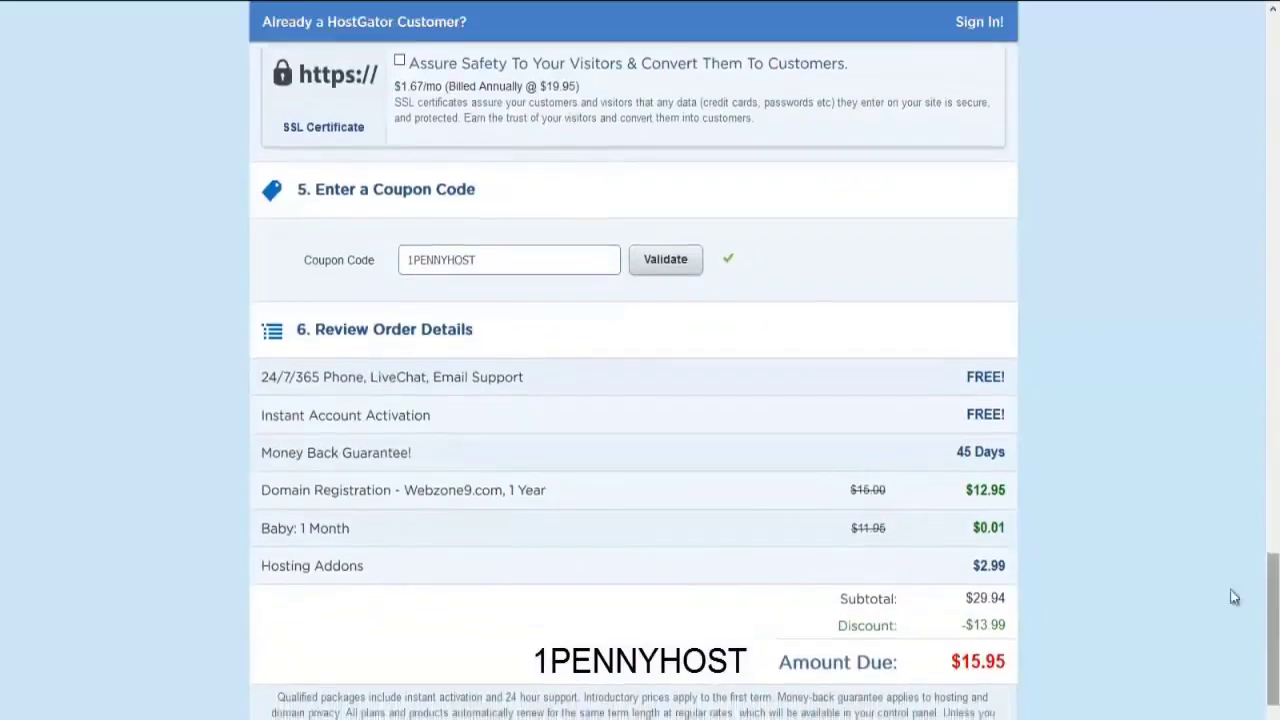
# Check the $0.01 Baby price, accept the terms of service and complete checkout
pyautogui.moveTo(1010, 530); pyautogui.dragTo(971, 534)
pyautogui.click(991, 502)
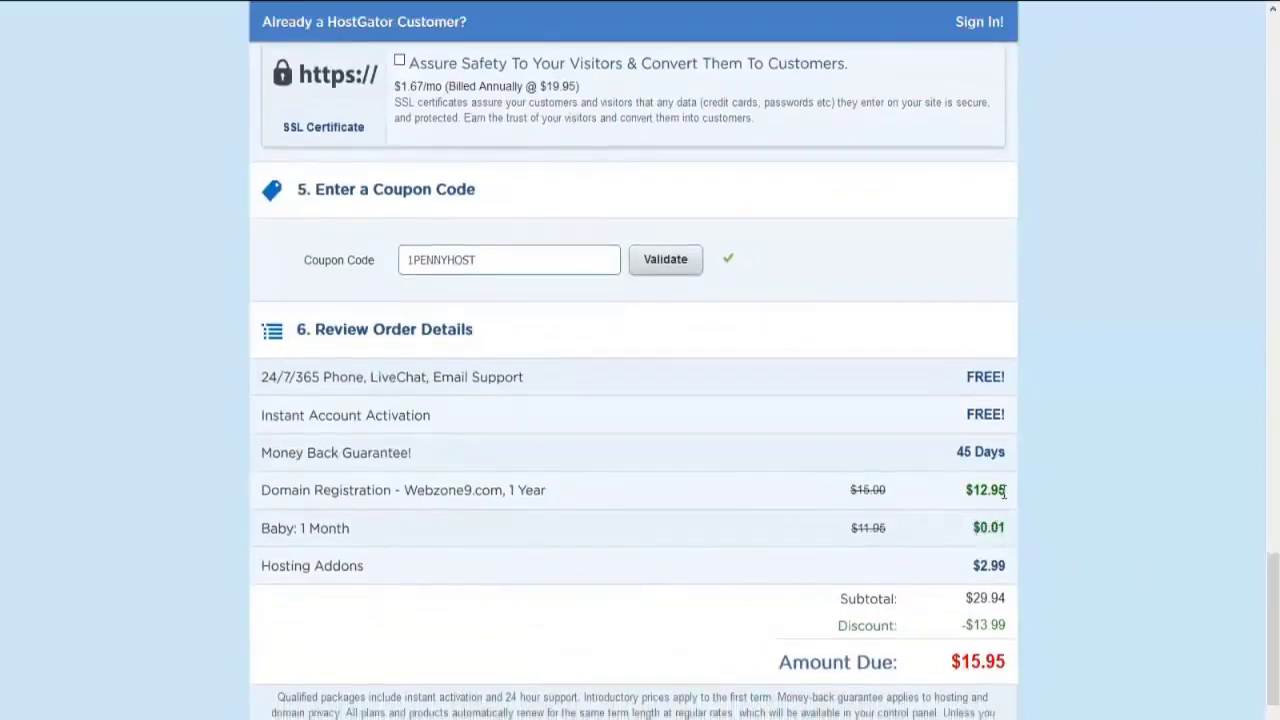
pyautogui.moveTo(1004, 490); pyautogui.dragTo(989, 491)
pyautogui.click(970, 500)
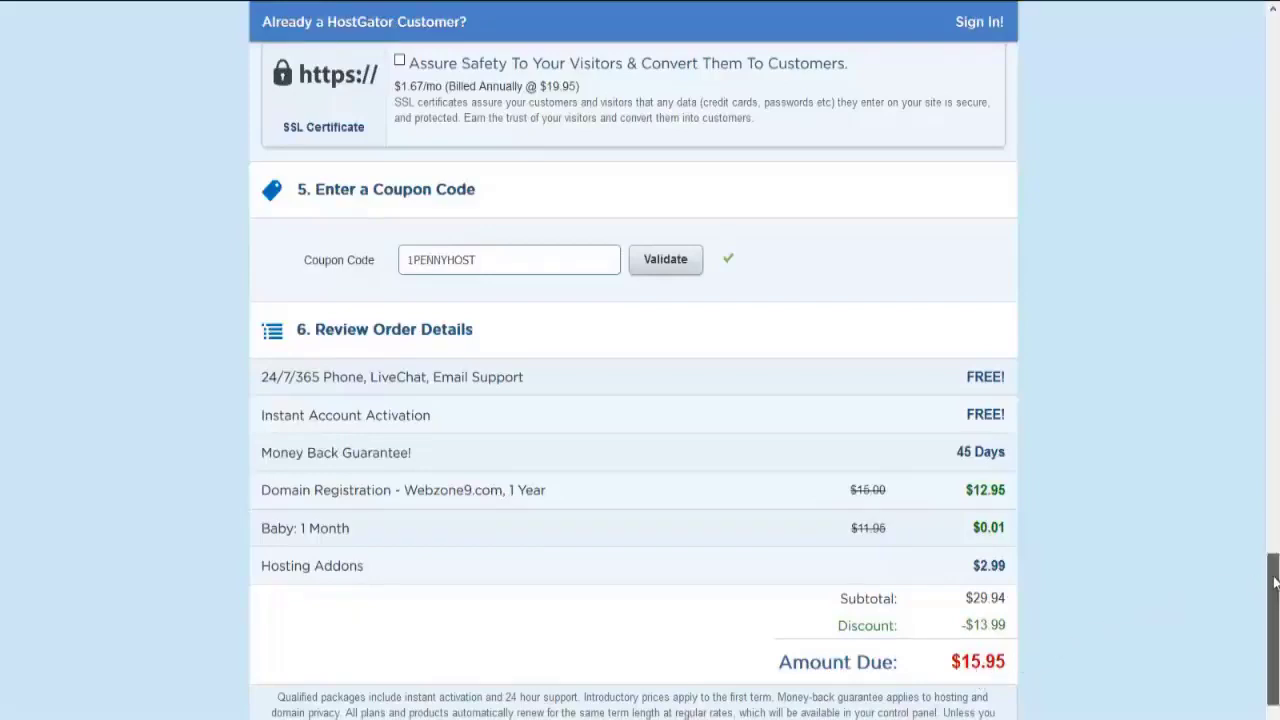
pyautogui.moveTo(1273, 584); pyautogui.dragTo(1273, 608)
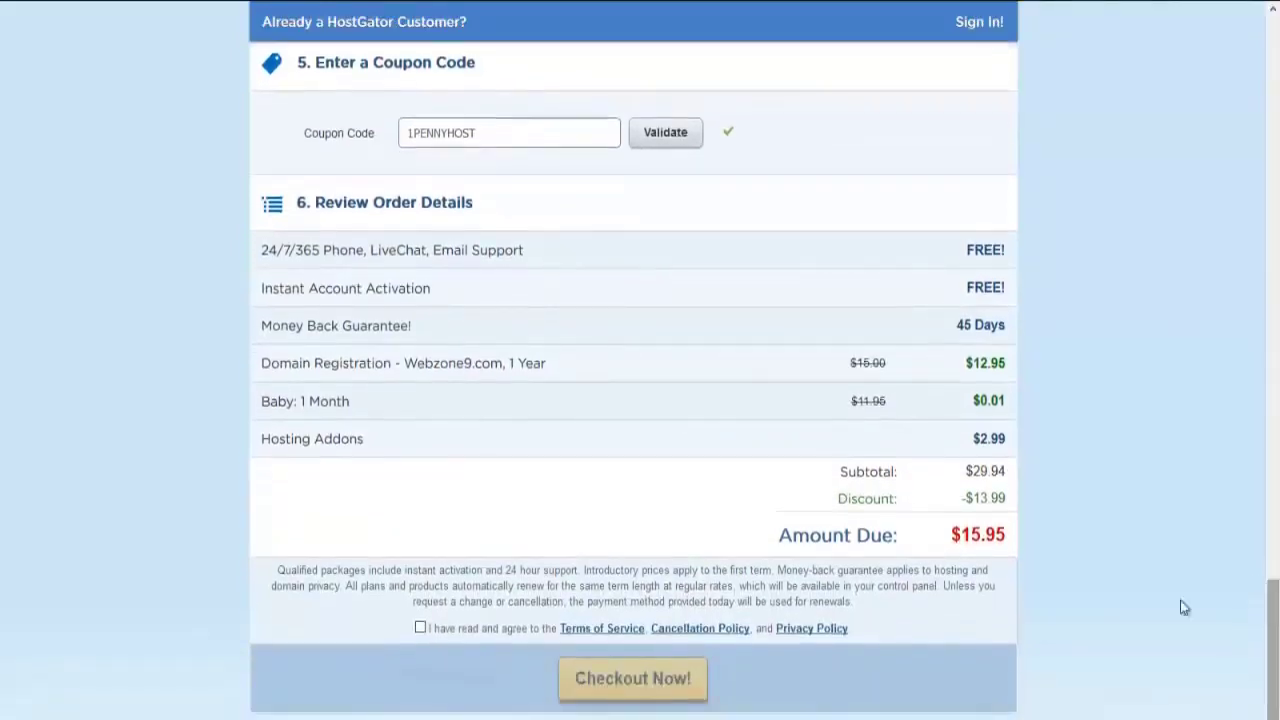
pyautogui.click(421, 628)
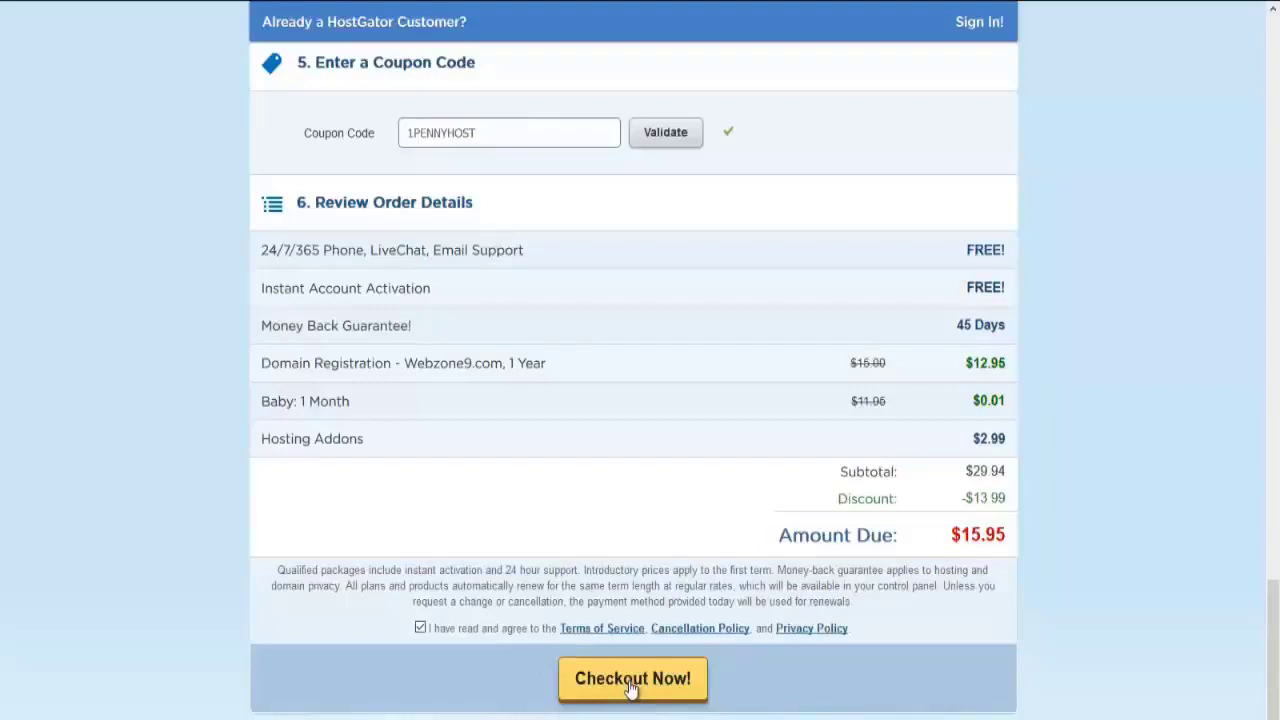
pyautogui.click(632, 680)
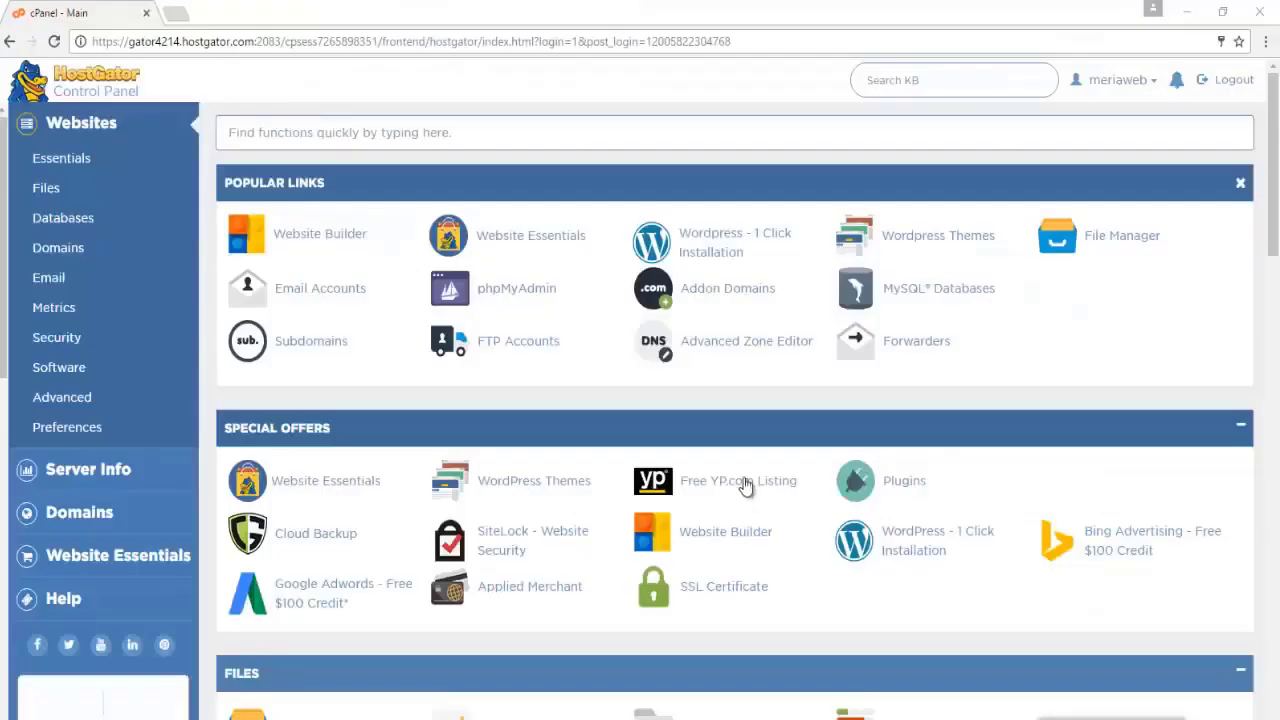
# Open the one-click WordPress installer and set the install path to youtube
pyautogui.click(712, 254)
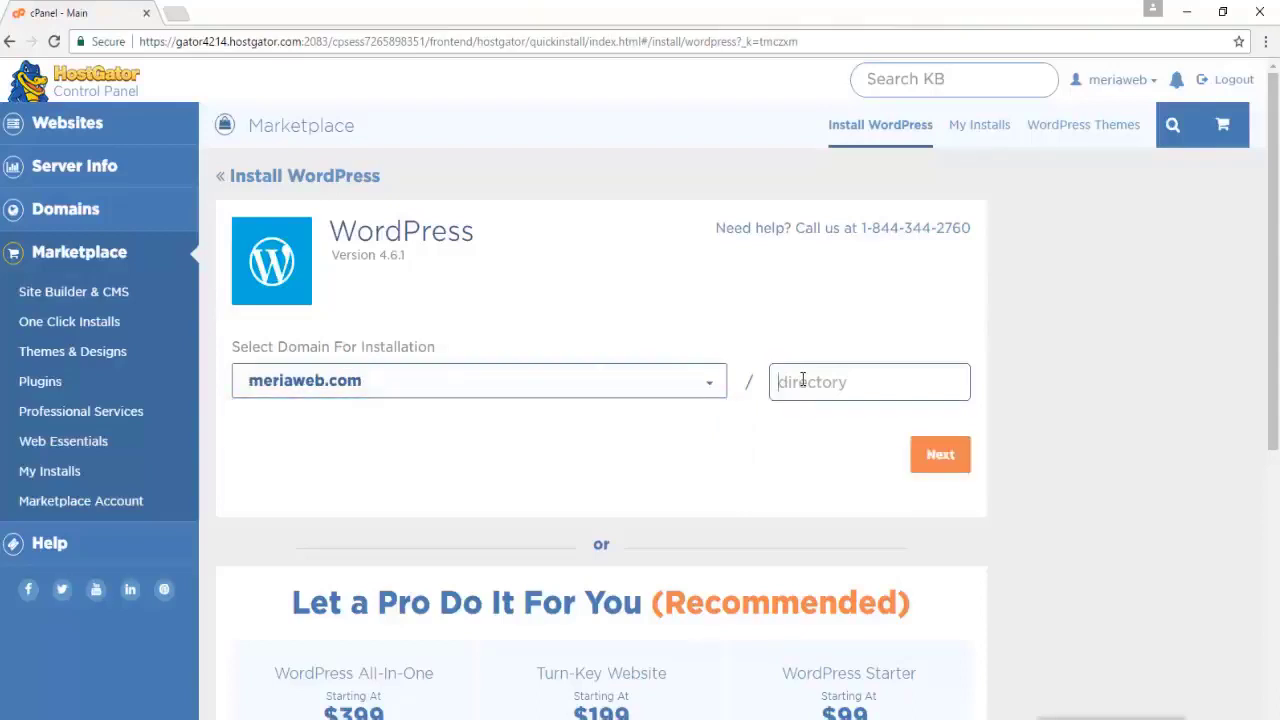
pyautogui.write('youtube')
pyautogui.click(927, 452)
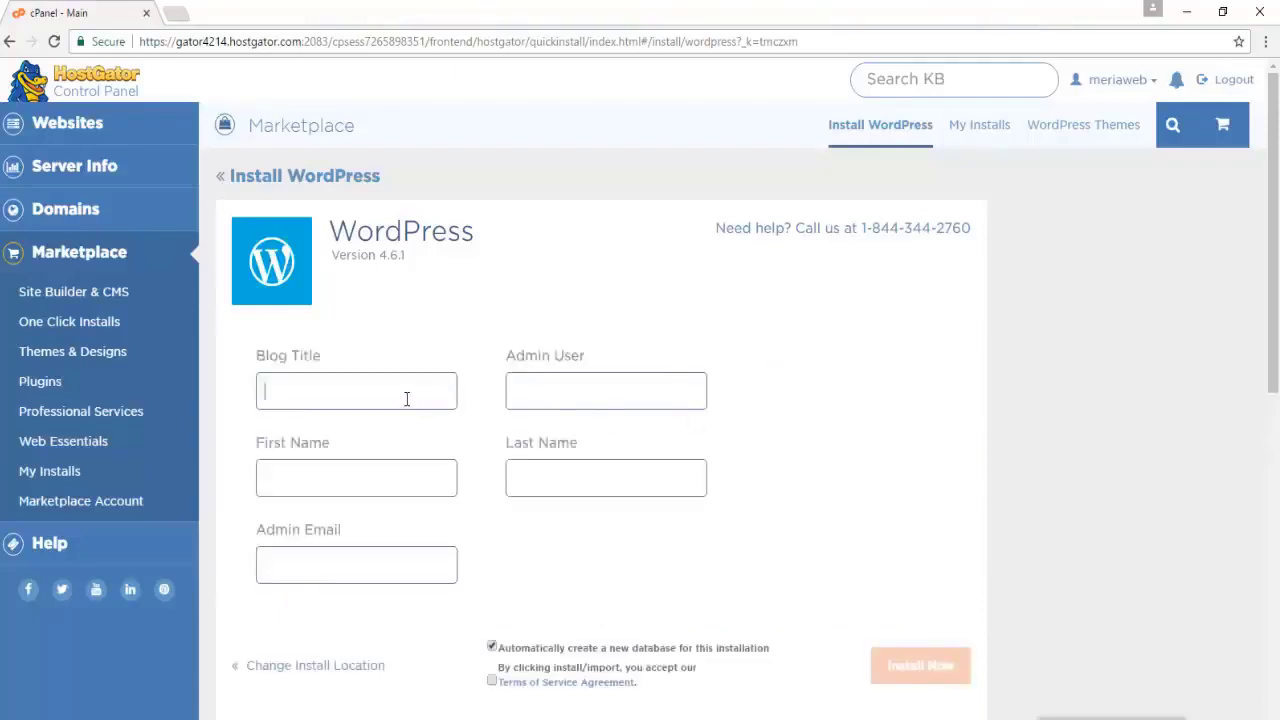
# Enter title 'My New Site', admin user Admin, the admin's name and e-mail, then install
pyautogui.write('My New Site')
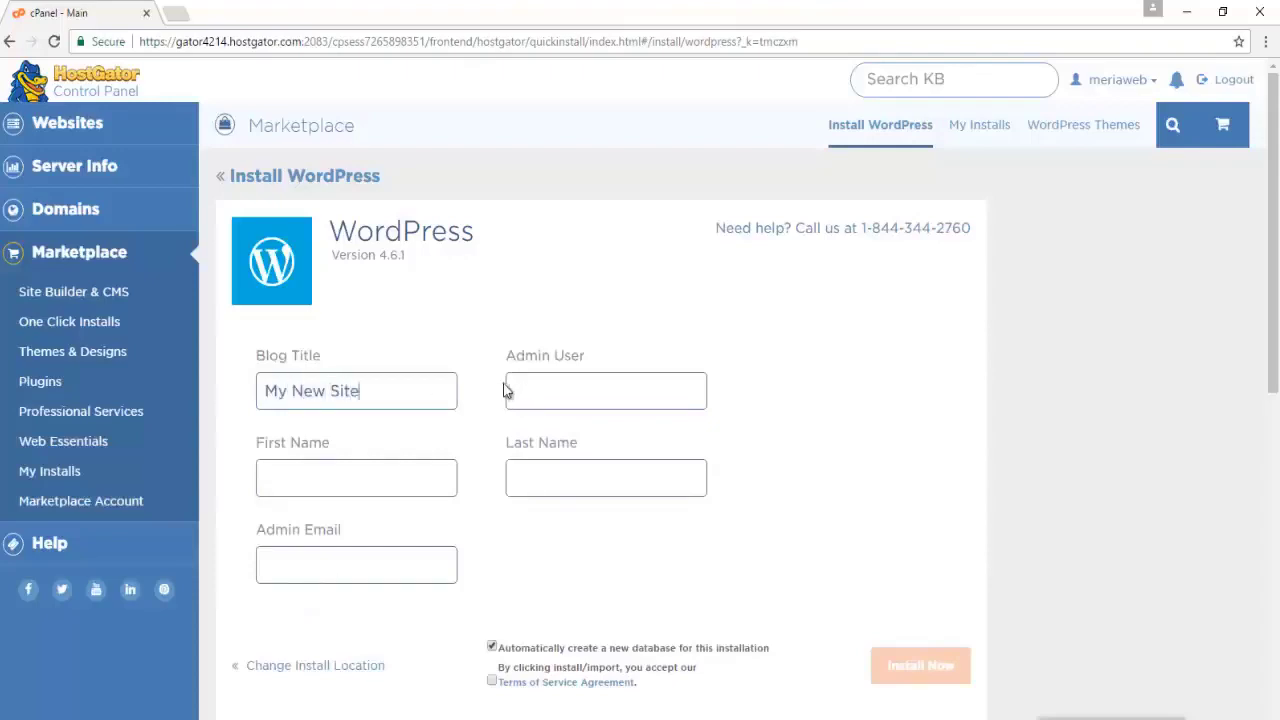
pyautogui.click(526, 384)
pyautogui.write('Admin')
pyautogui.click(334, 491)
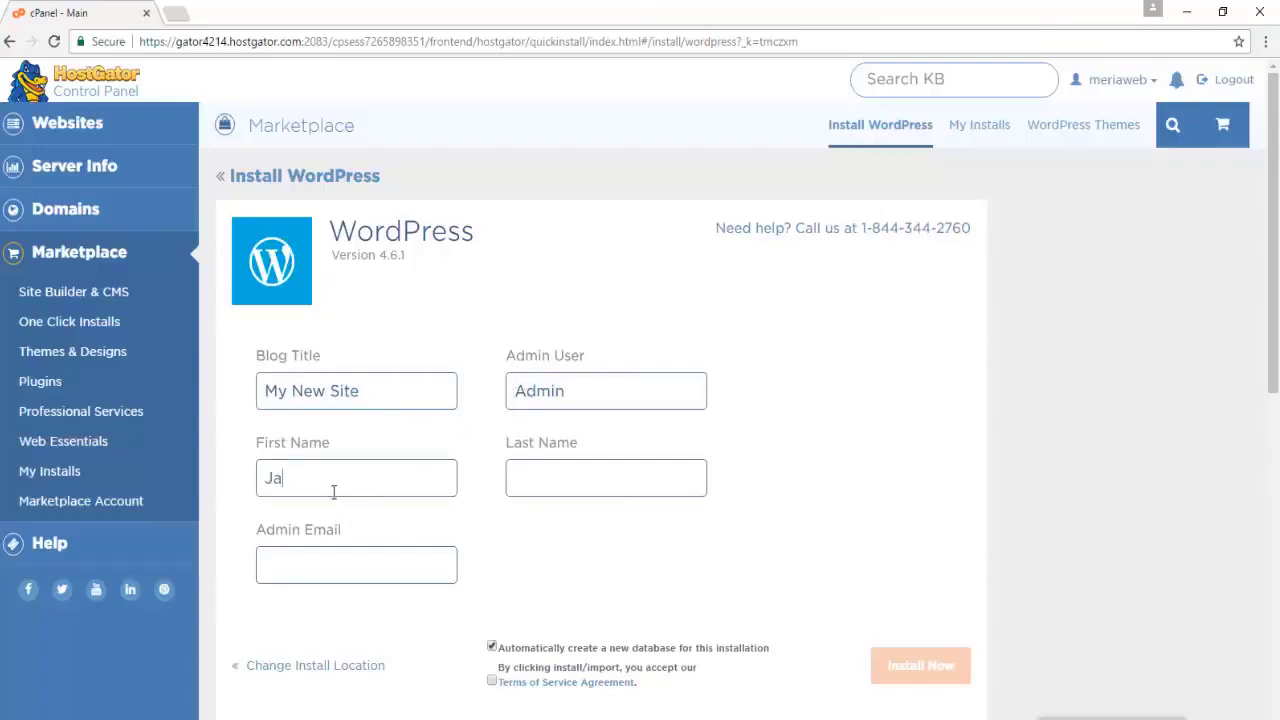
pyautogui.click(538, 479)
pyautogui.click(366, 560)
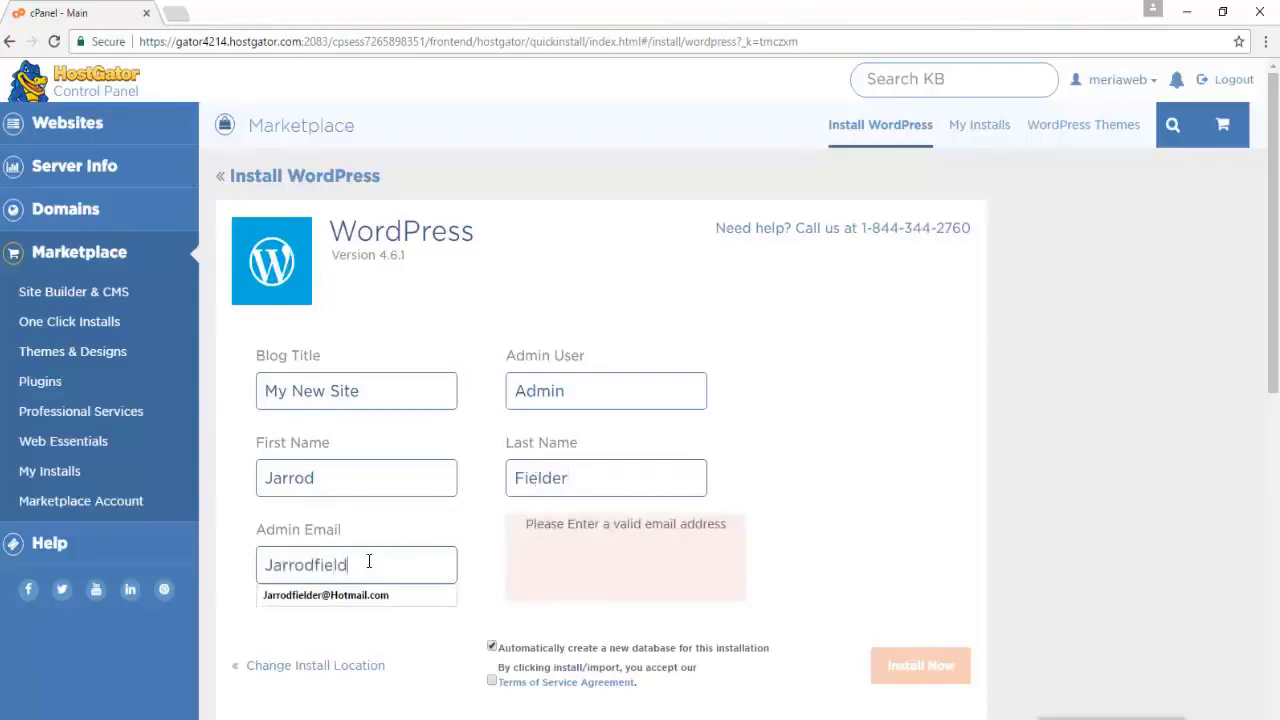
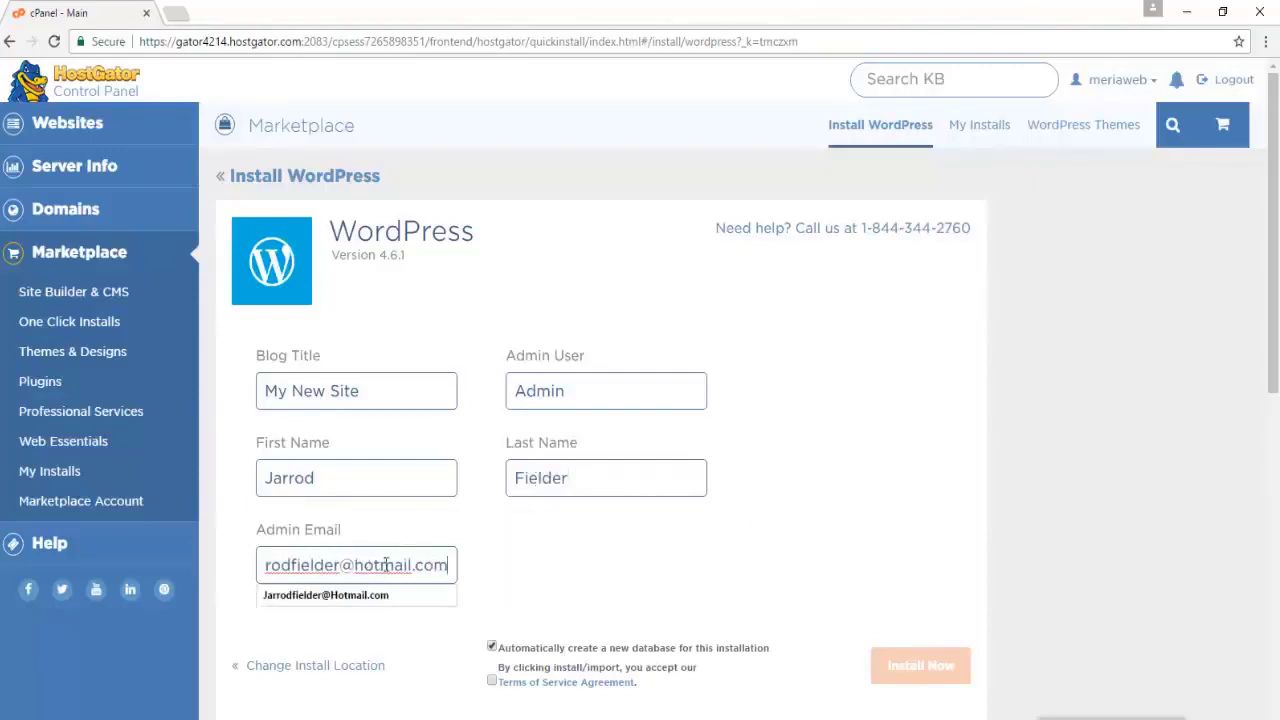
pyautogui.click(491, 680)
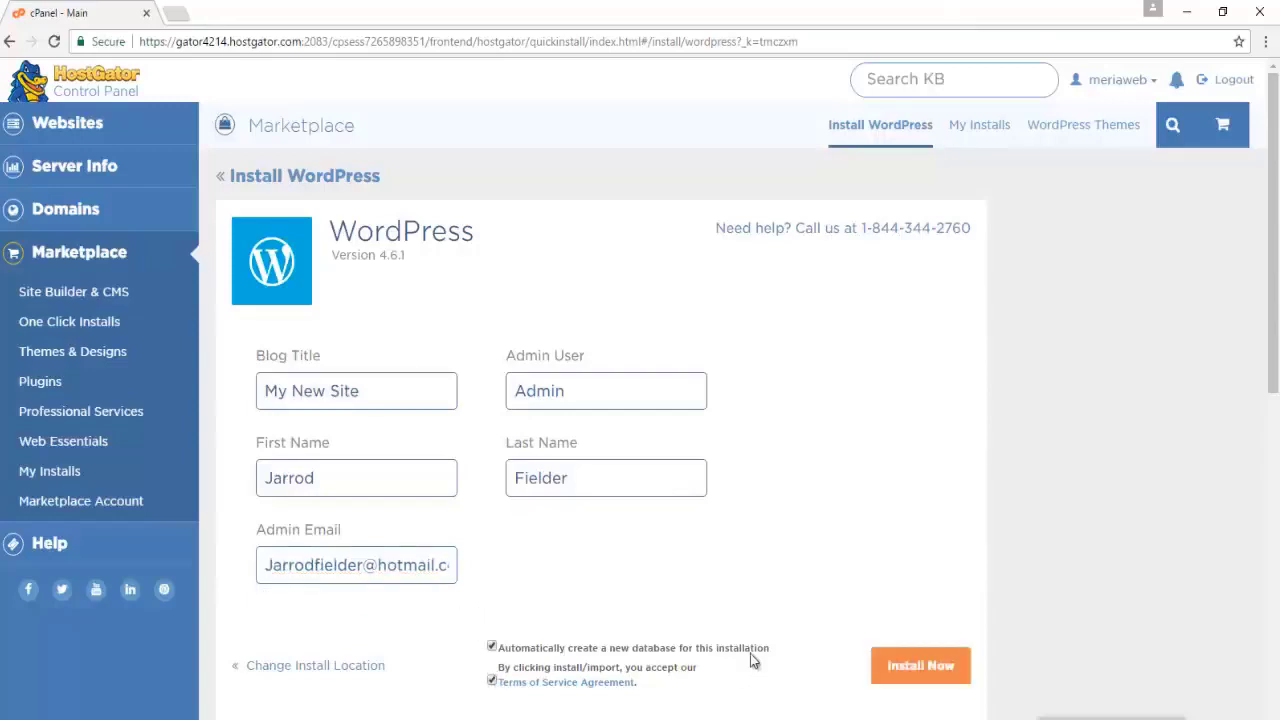
pyautogui.click(890, 668)
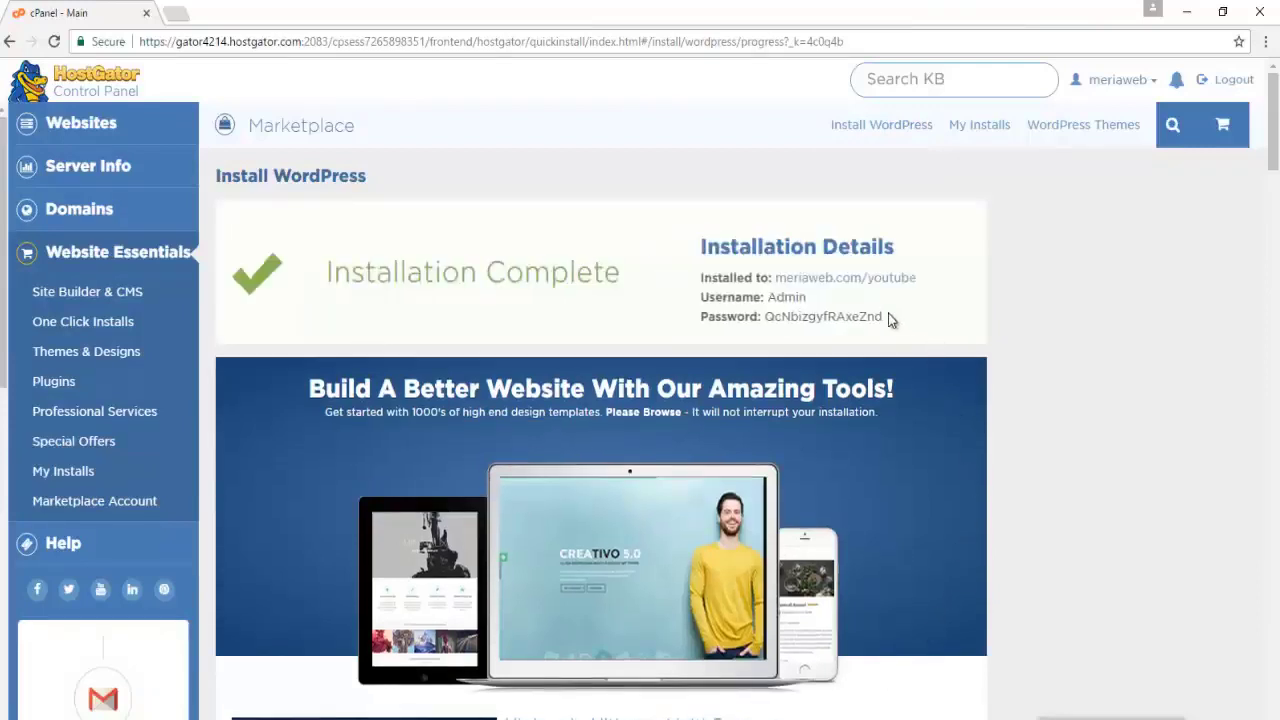
# Copy the generated password and log in to the new site's dashboard as Admin
pyautogui.moveTo(883, 316); pyautogui.dragTo(762, 322)
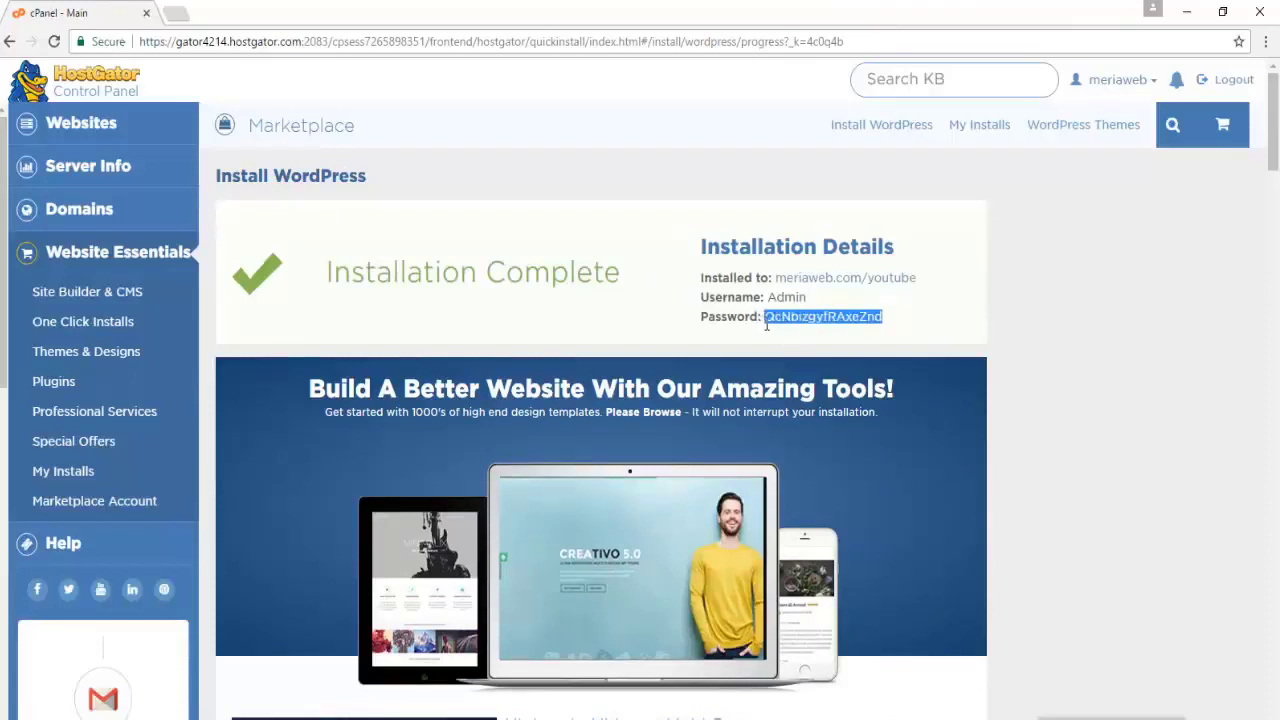
pyautogui.click(808, 278)
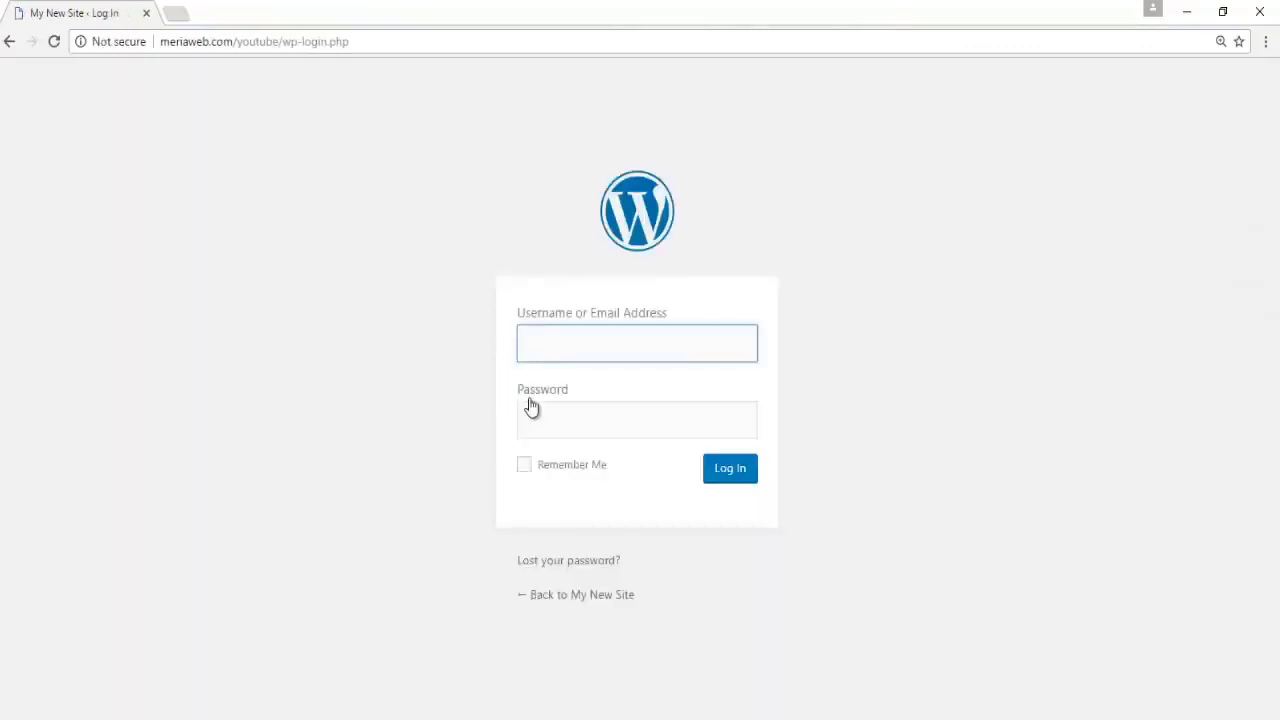
pyautogui.click(533, 410)
pyautogui.hotkey('ctrl', 'v')
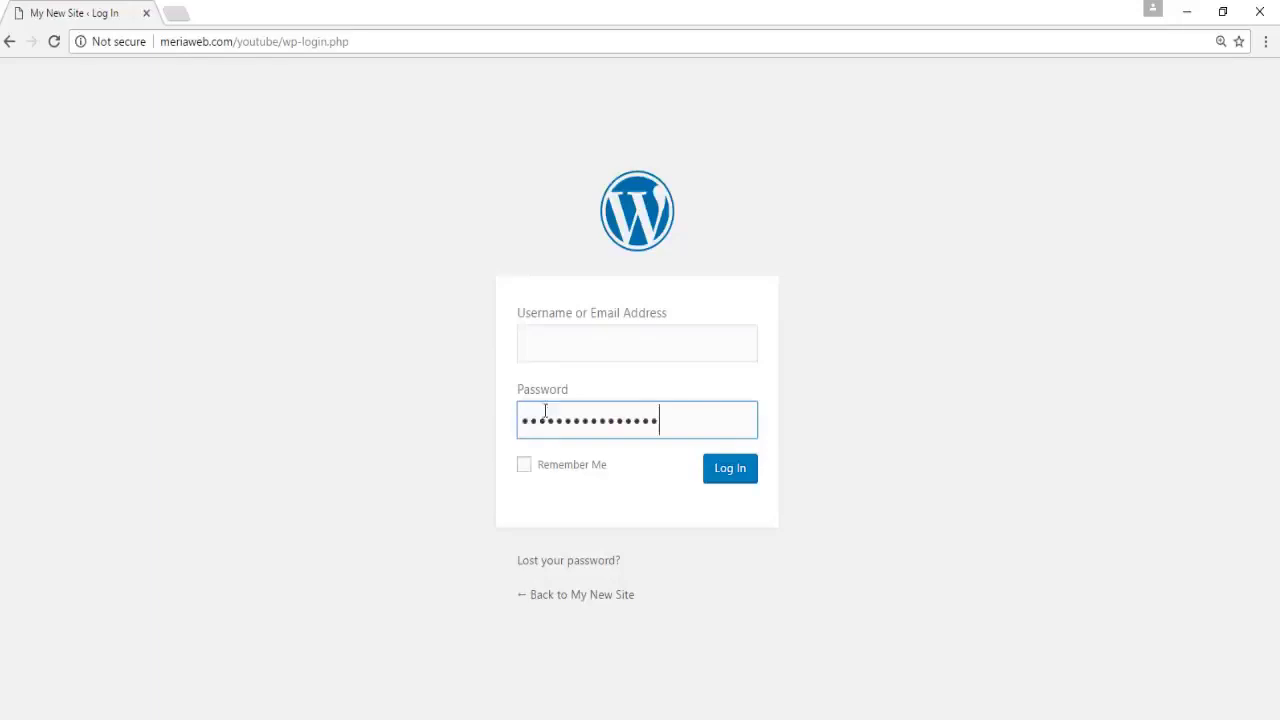
pyautogui.click(540, 350)
pyautogui.write('Admin')
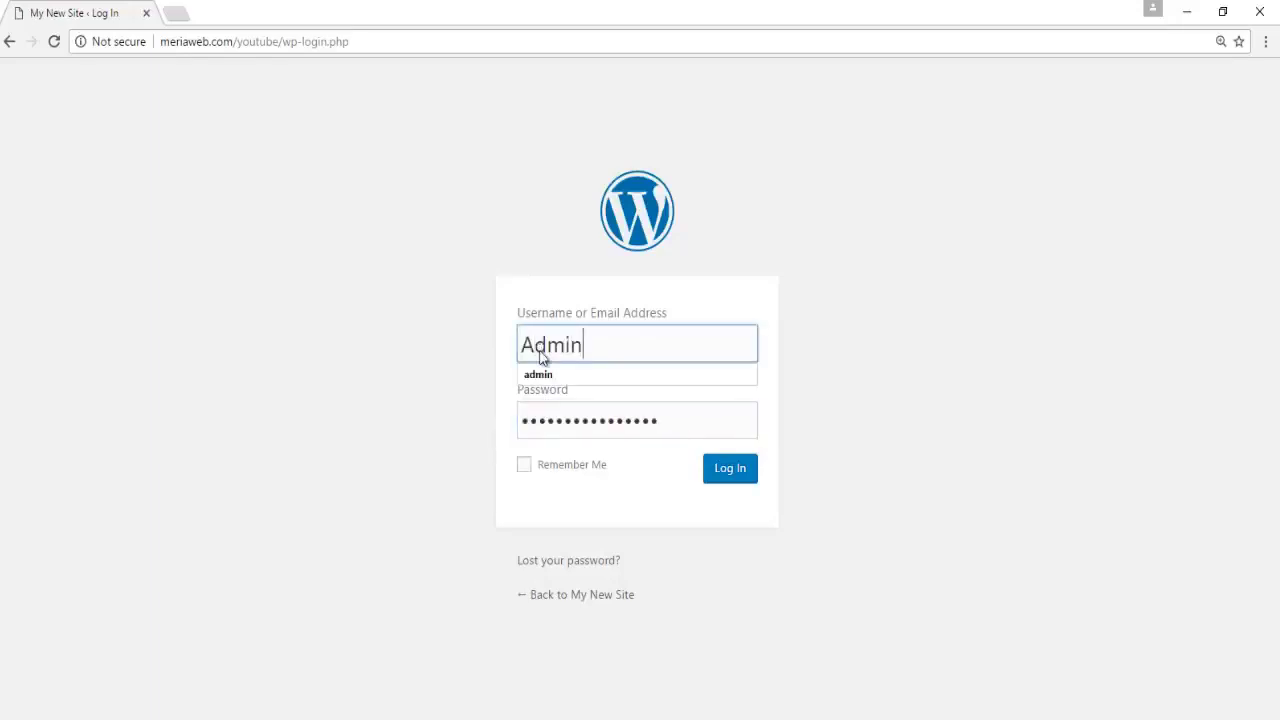
pyautogui.press('Return')
pyautogui.click(727, 480)
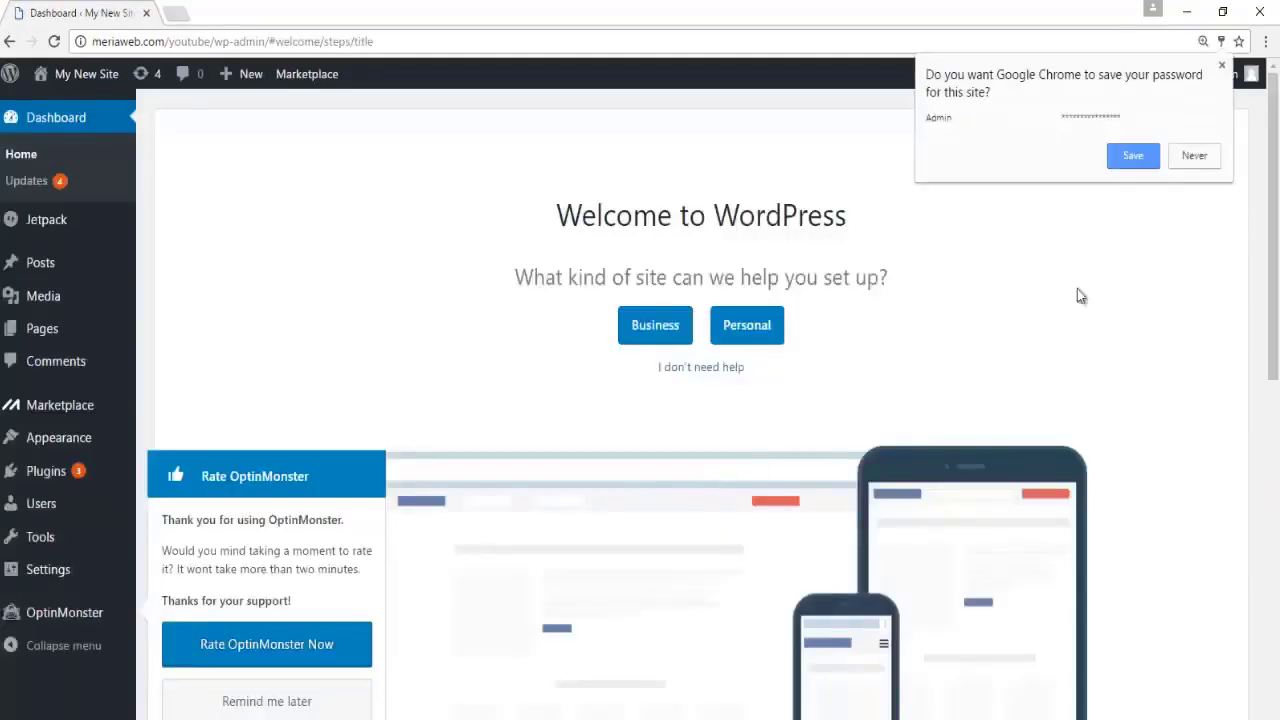
pyautogui.click(1189, 154)
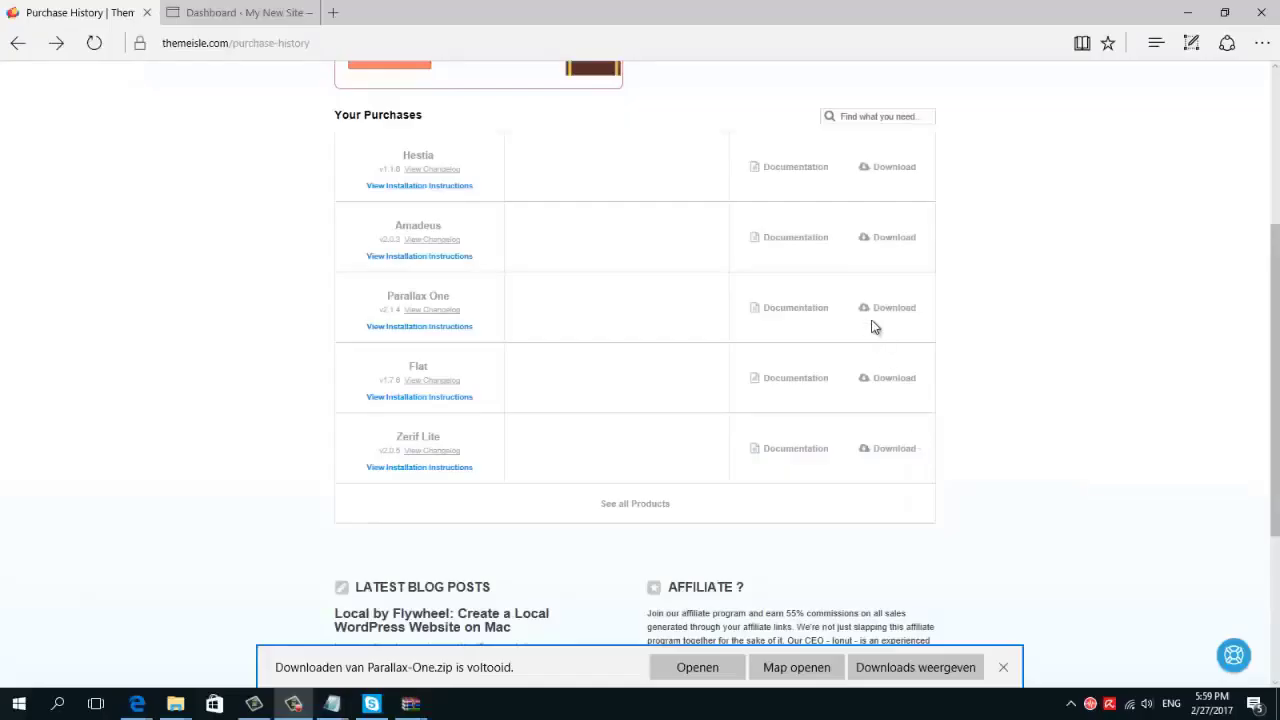
# Download the Parallax One theme as Parallax-One.zip and open it
pyautogui.click(890, 308)
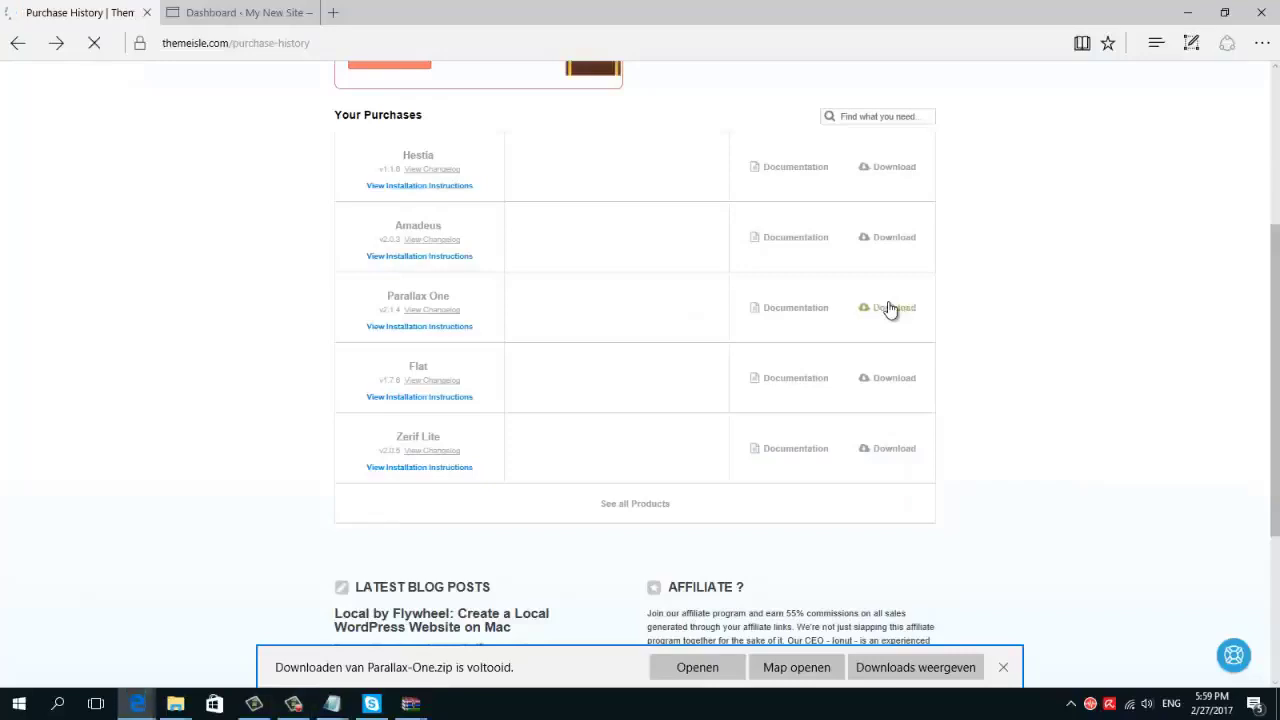
pyautogui.click(744, 665)
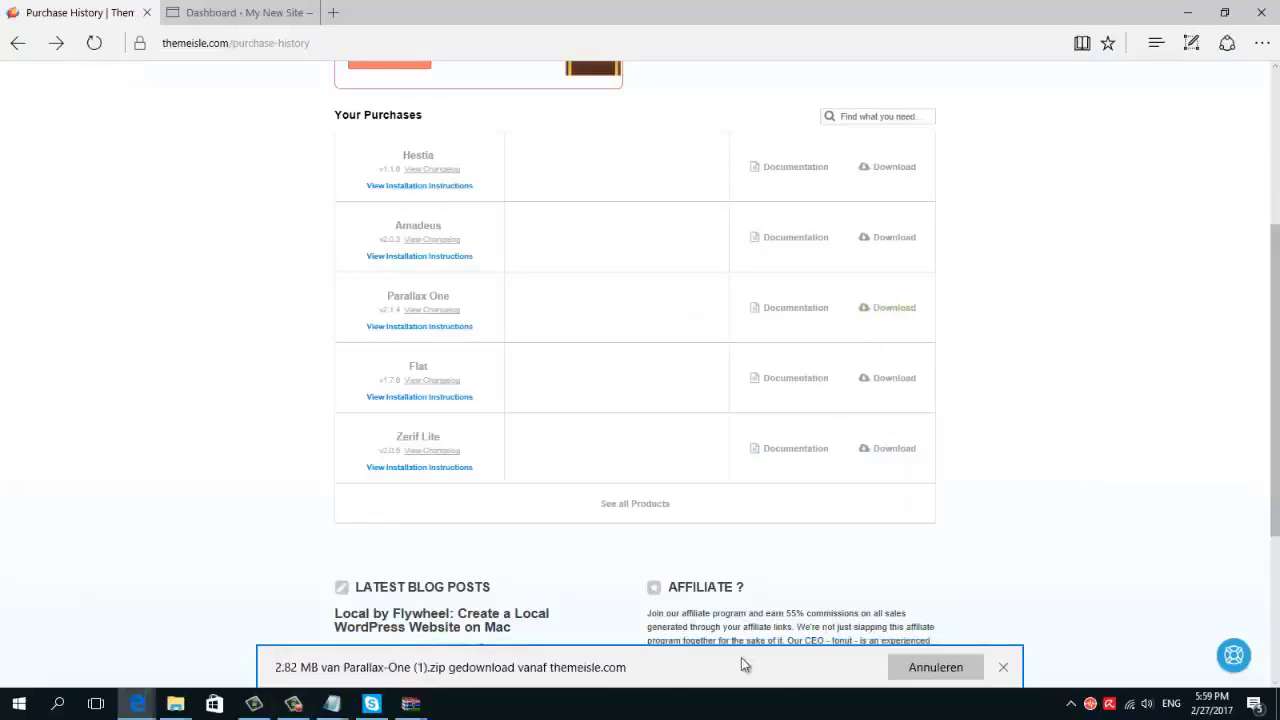
pyautogui.click(724, 668)
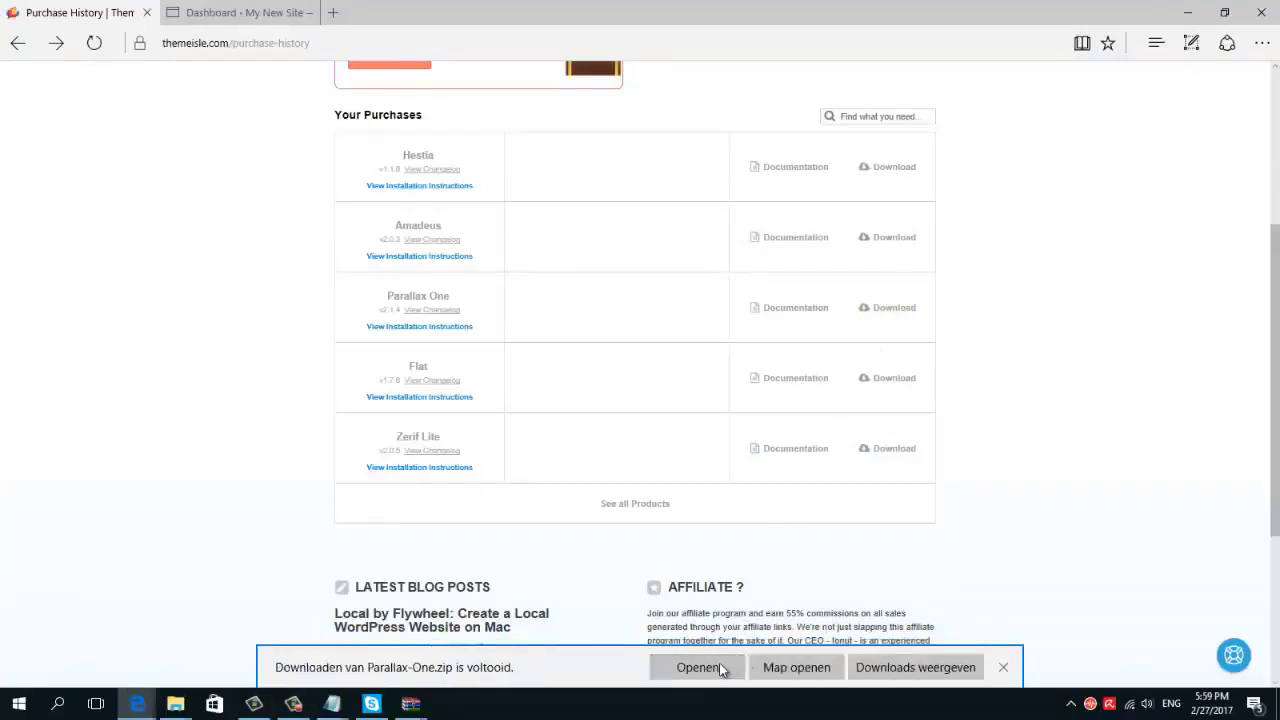
# Go to Appearance > Themes > Add New and bring up the theme upload form
pyautogui.click(280, 18)
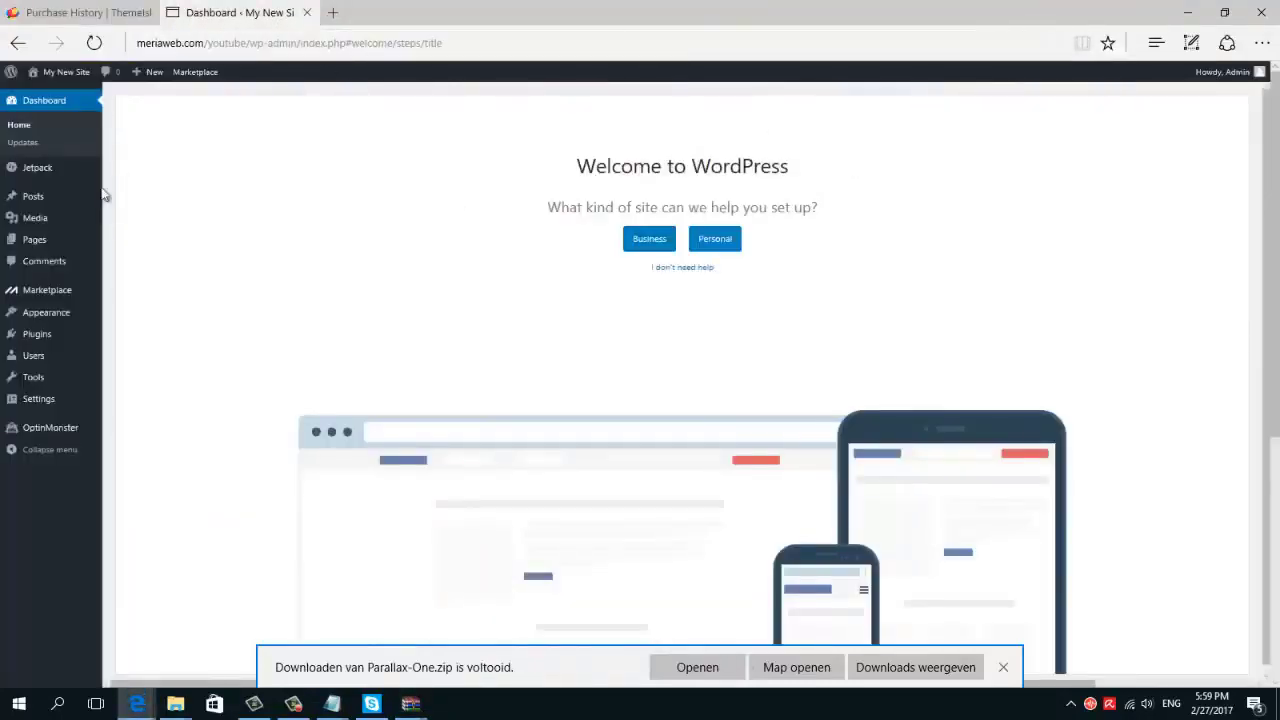
pyautogui.moveTo(60, 313)
pyautogui.click(114, 316)
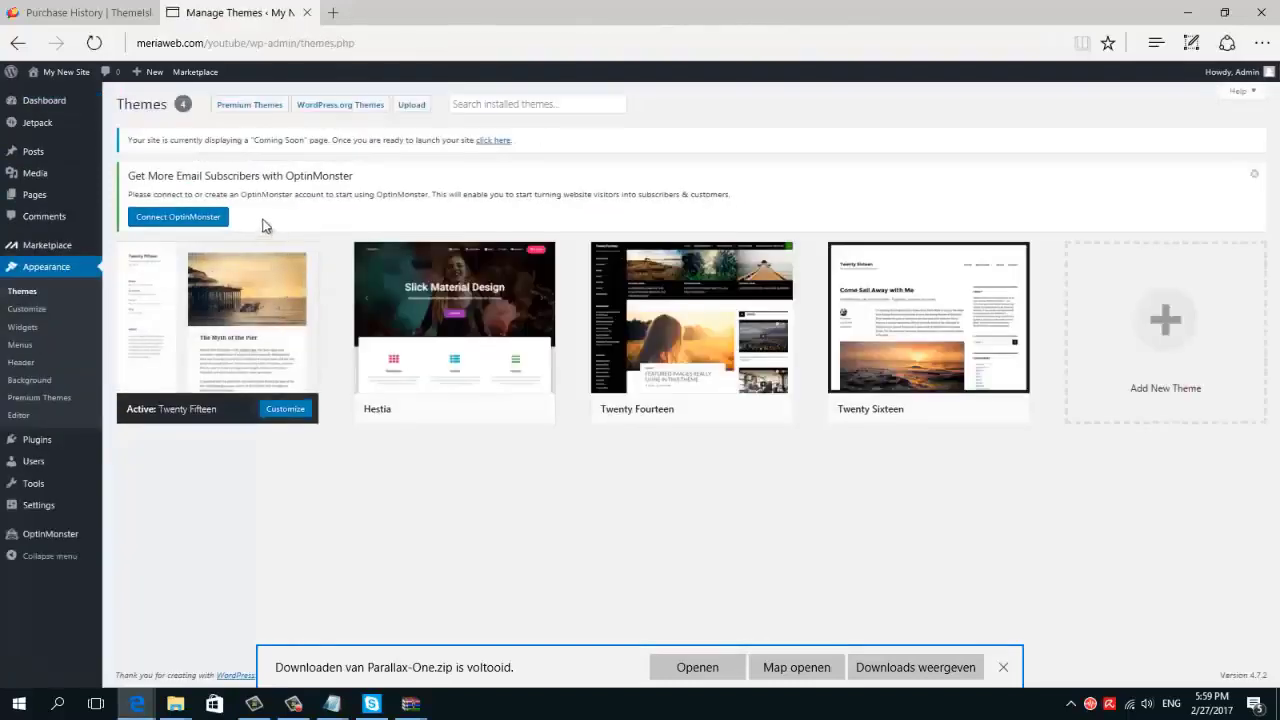
pyautogui.click(411, 104)
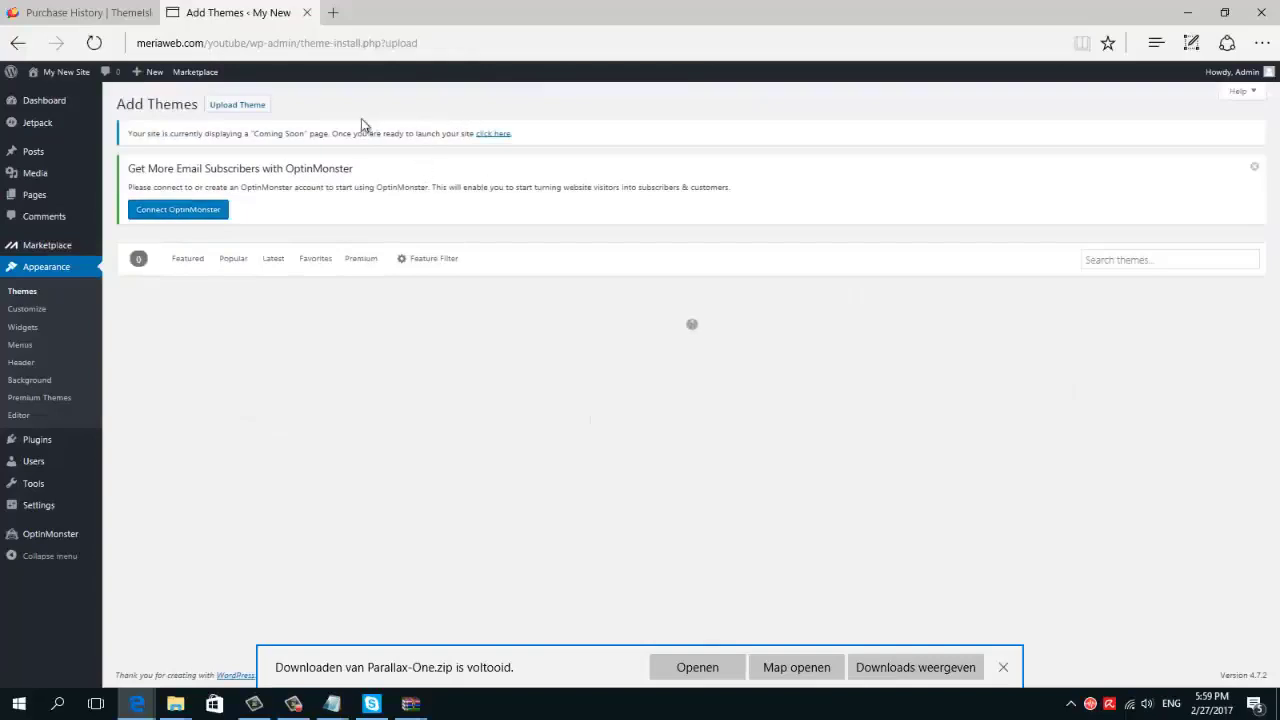
pyautogui.click(266, 107)
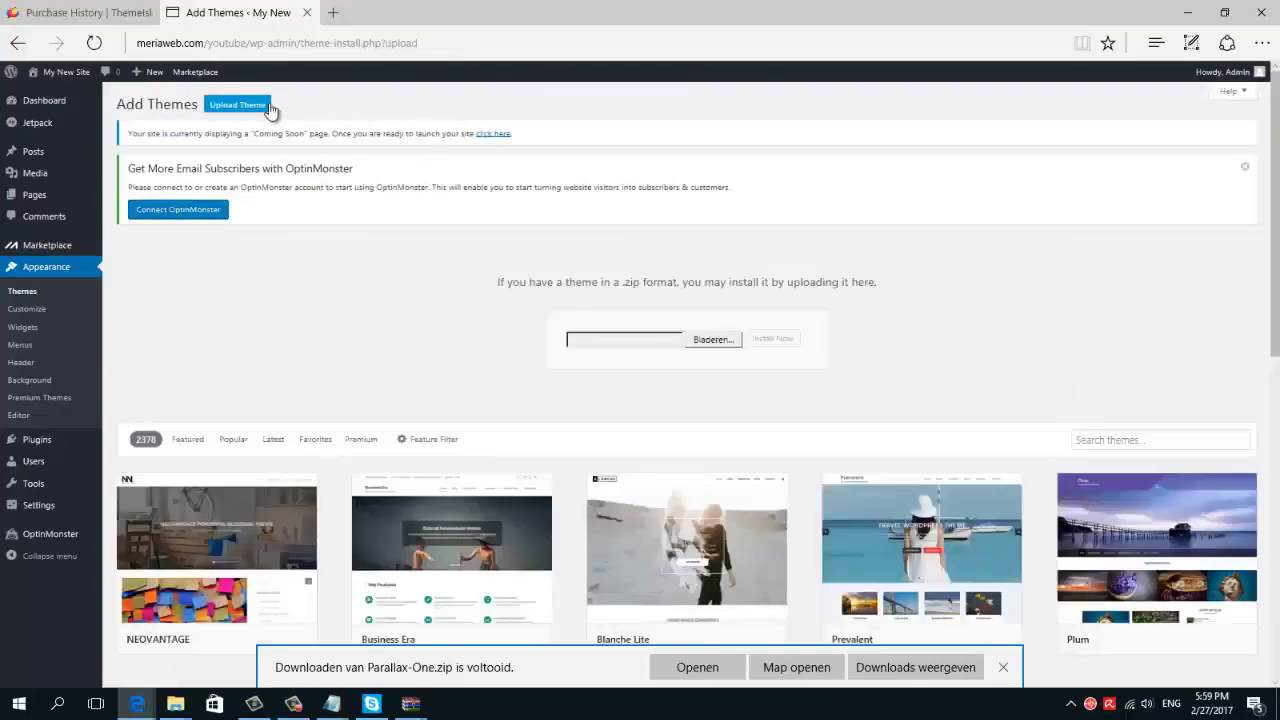
# Upload and install Parallax-One.zip, then activate the Parallax One theme
pyautogui.click(710, 340)
pyautogui.write('pa')
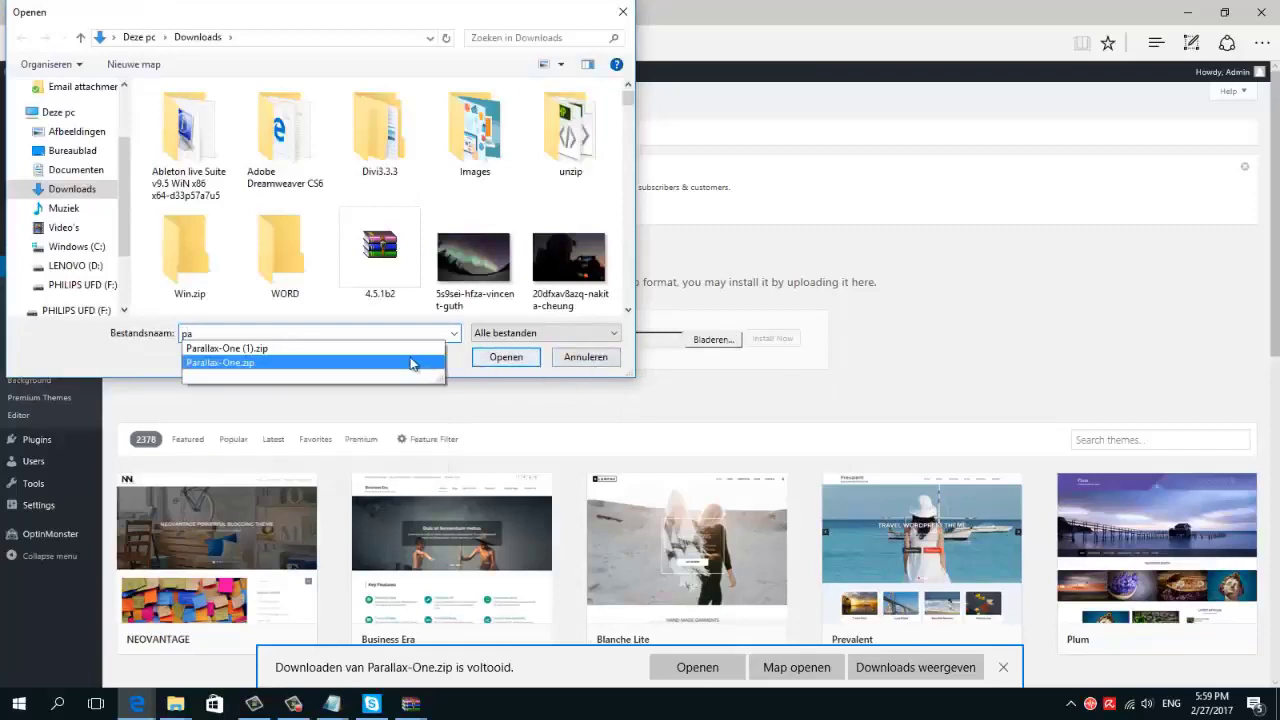
pyautogui.click(414, 363)
pyautogui.click(506, 357)
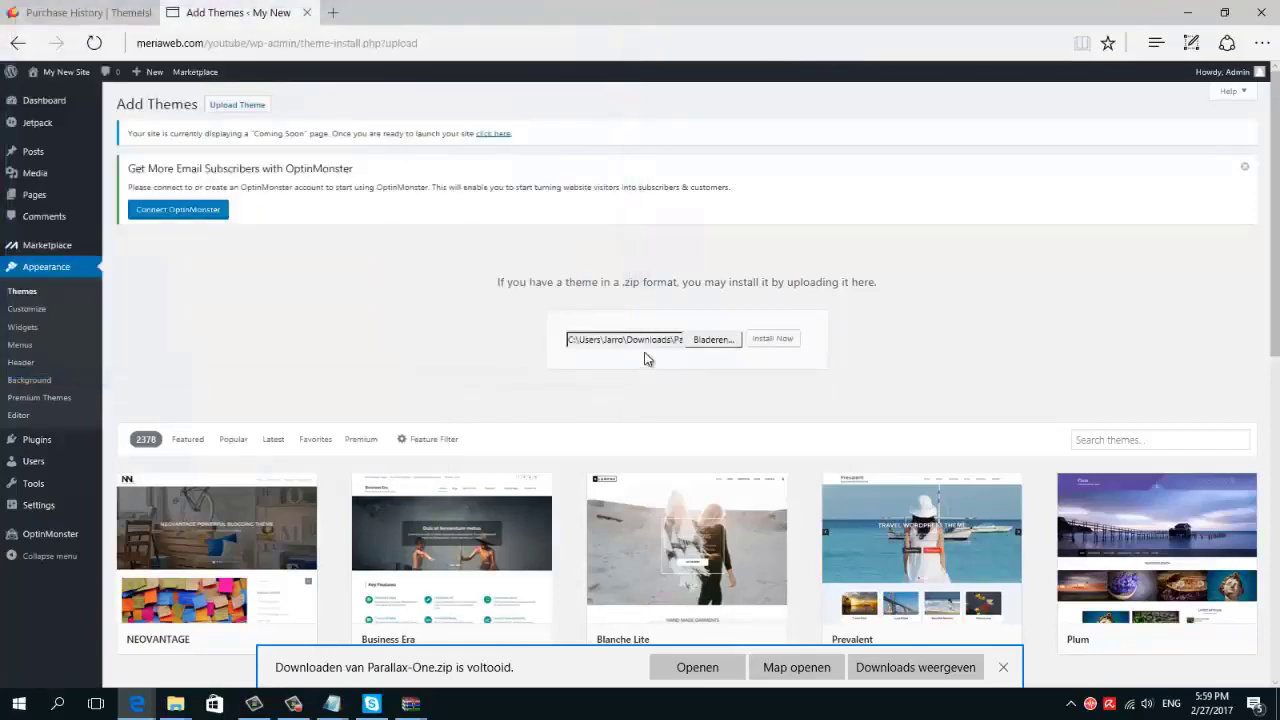
pyautogui.click(757, 347)
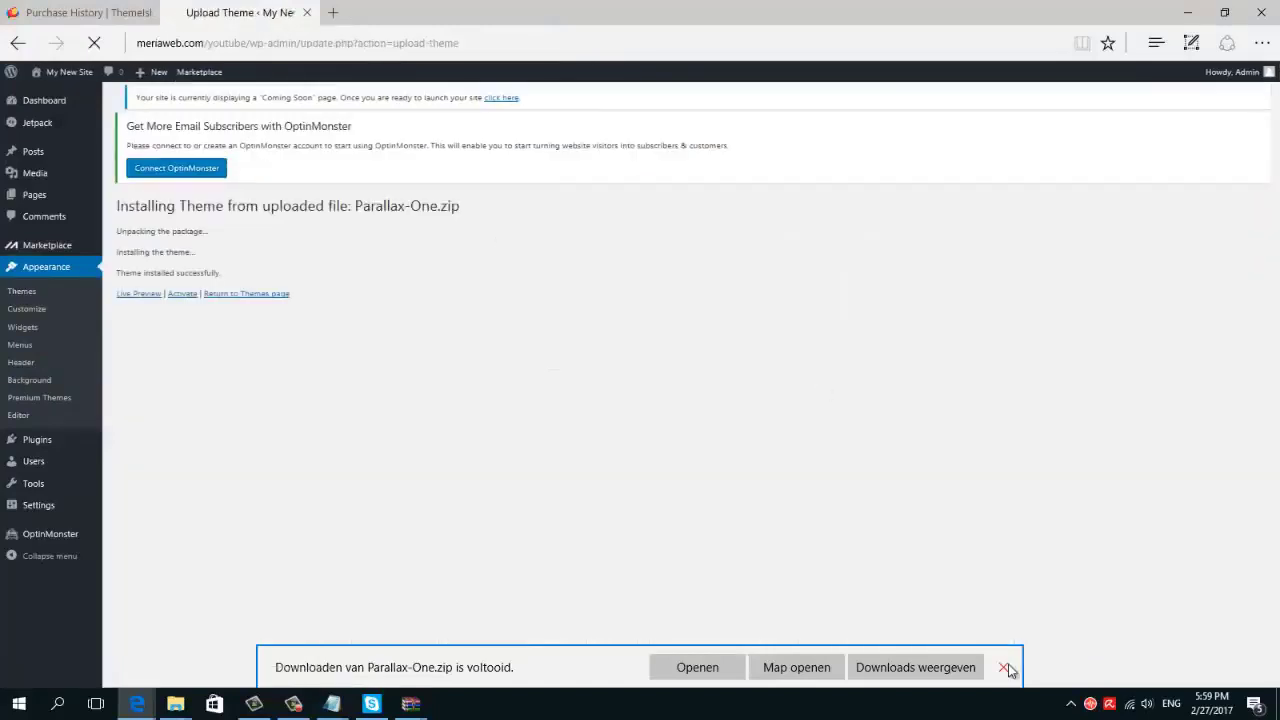
pyautogui.click(1003, 667)
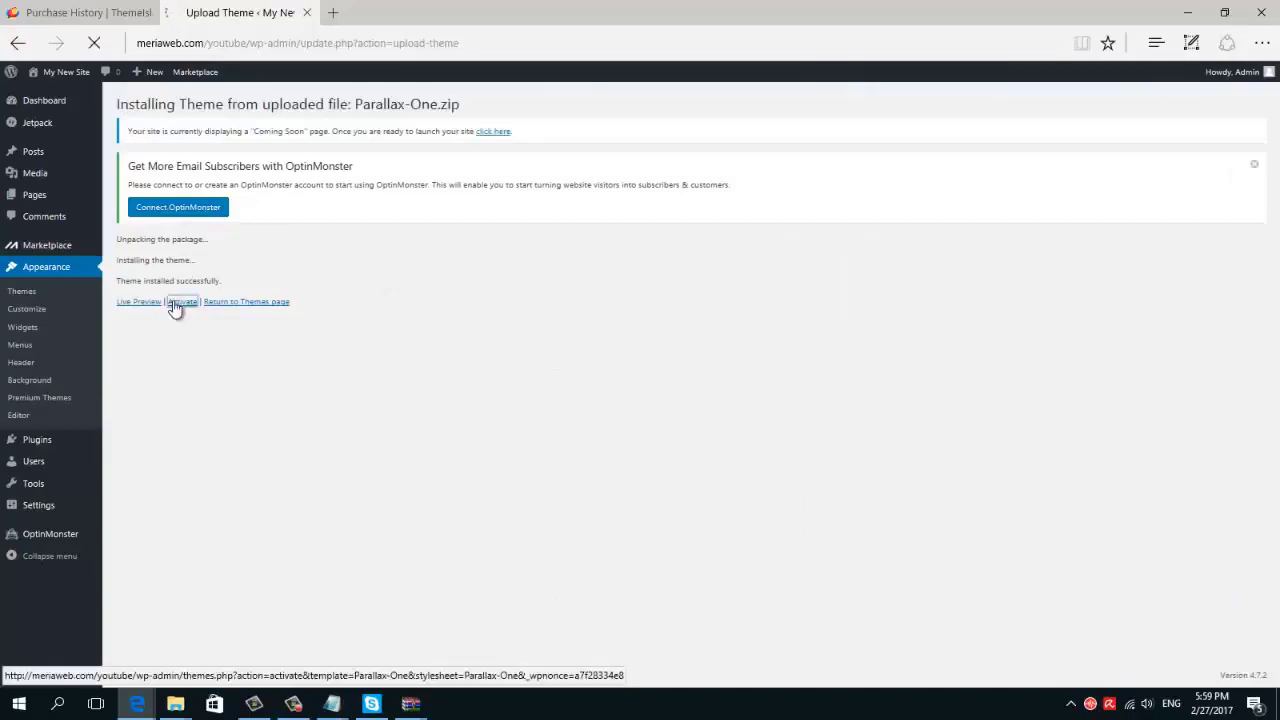
pyautogui.click(175, 304)
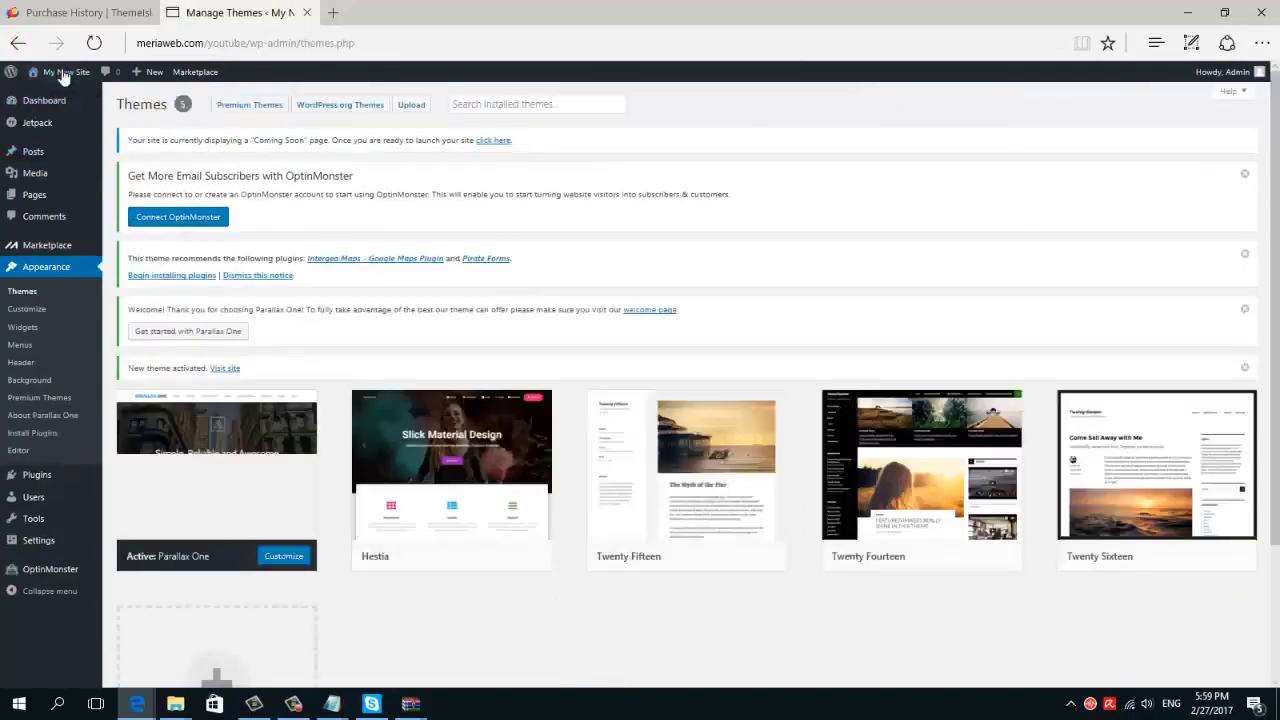
# Visit the live site and scroll through its Parallax One front page
pyautogui.click(58, 95)
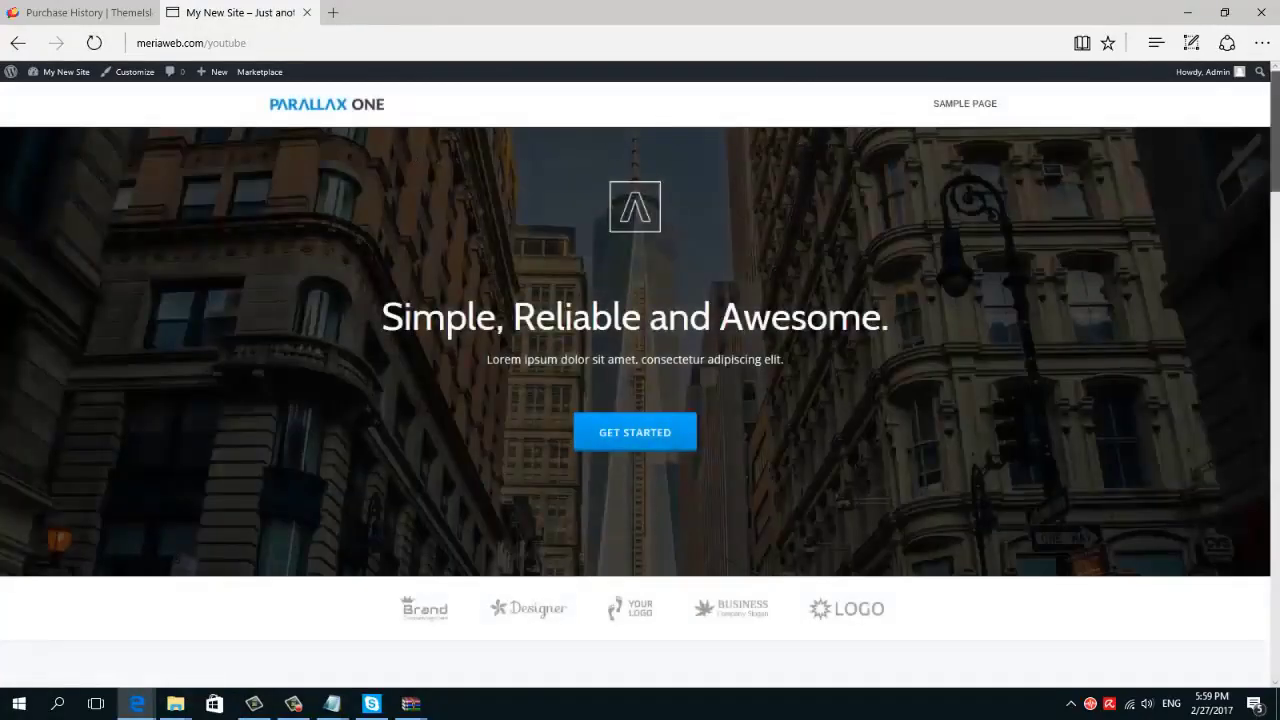
pyautogui.moveTo(1275, 193); pyautogui.dragTo(1274, 148)
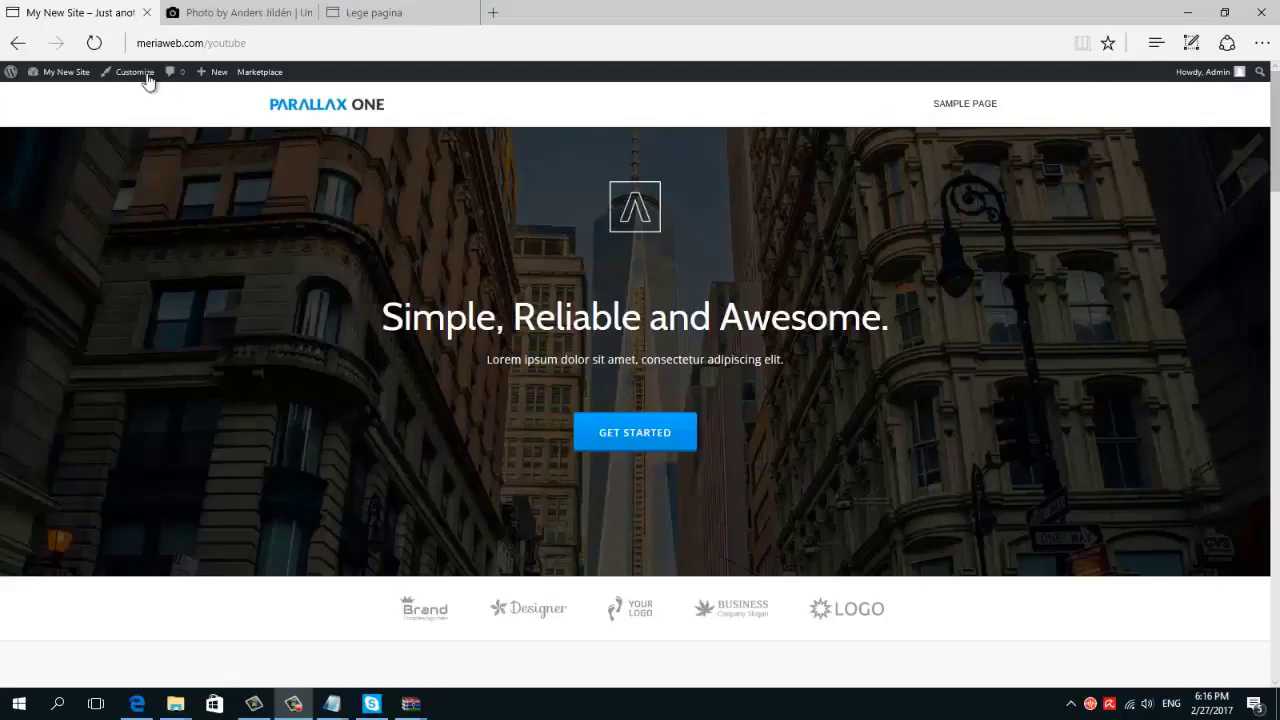
# In the Customizer's Header section Background settings, start adding a new image
pyautogui.click(144, 78)
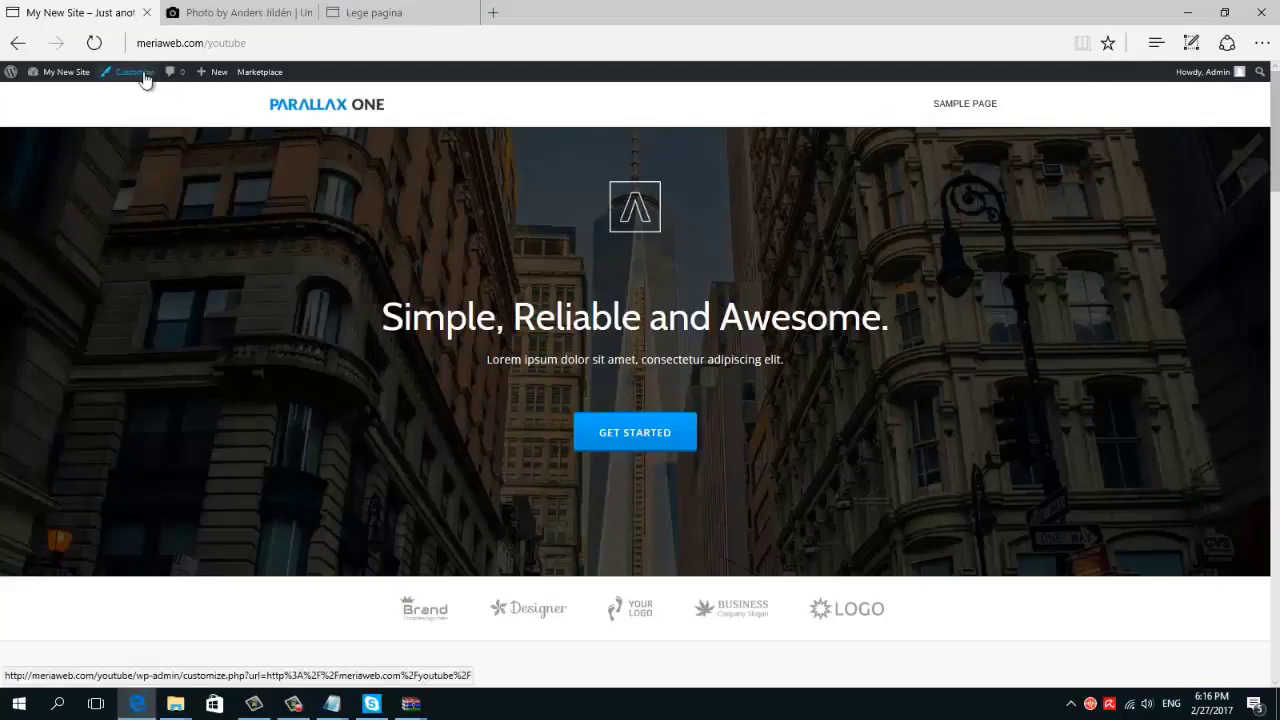
pyautogui.click(144, 78)
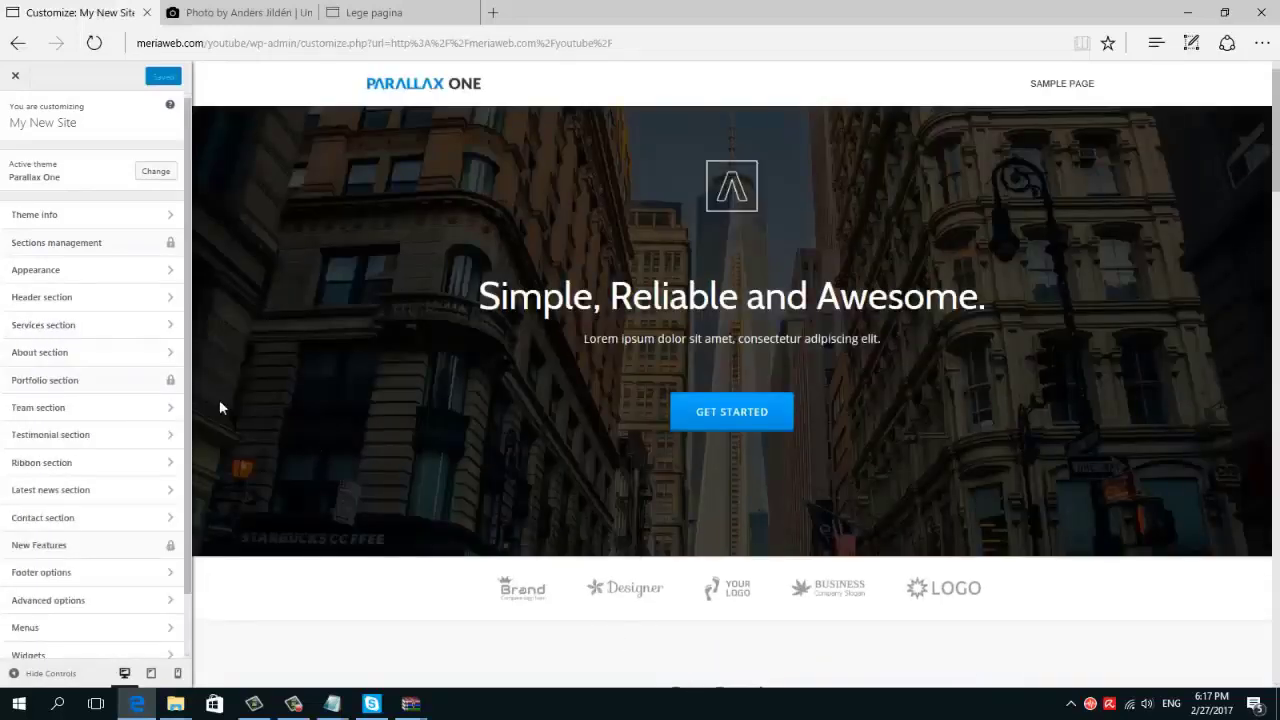
pyautogui.click(96, 308)
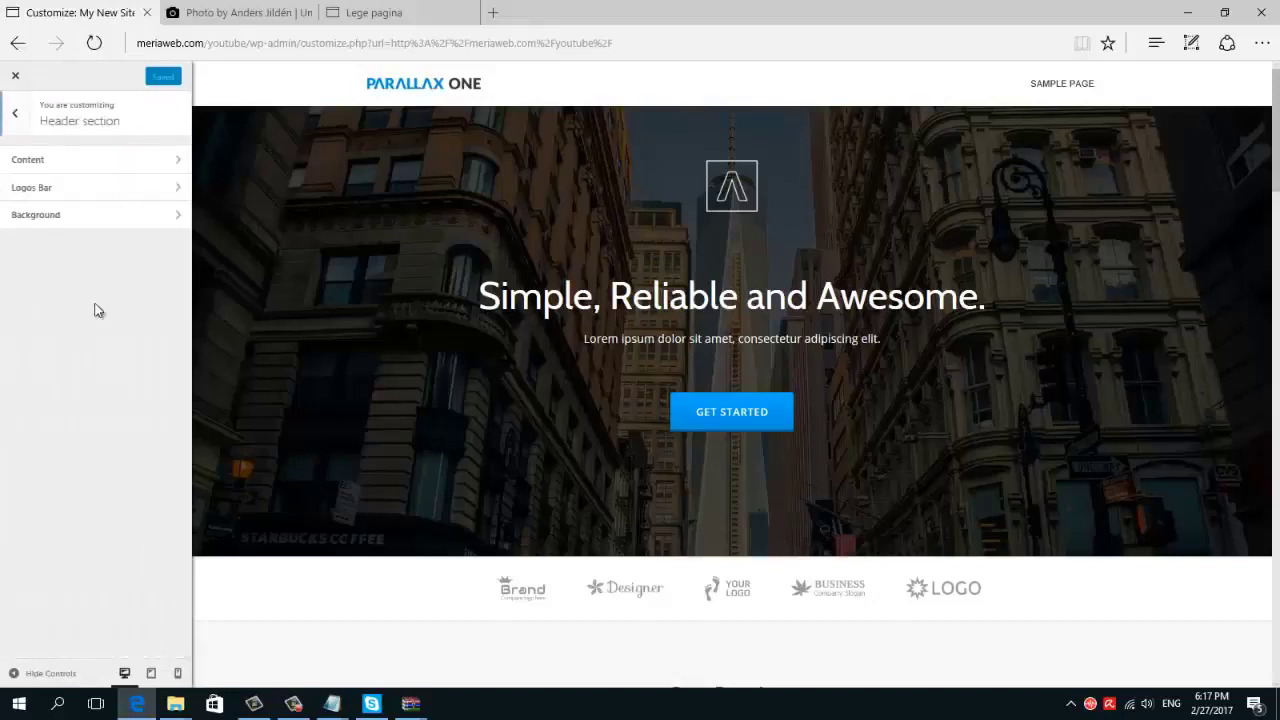
pyautogui.click(92, 220)
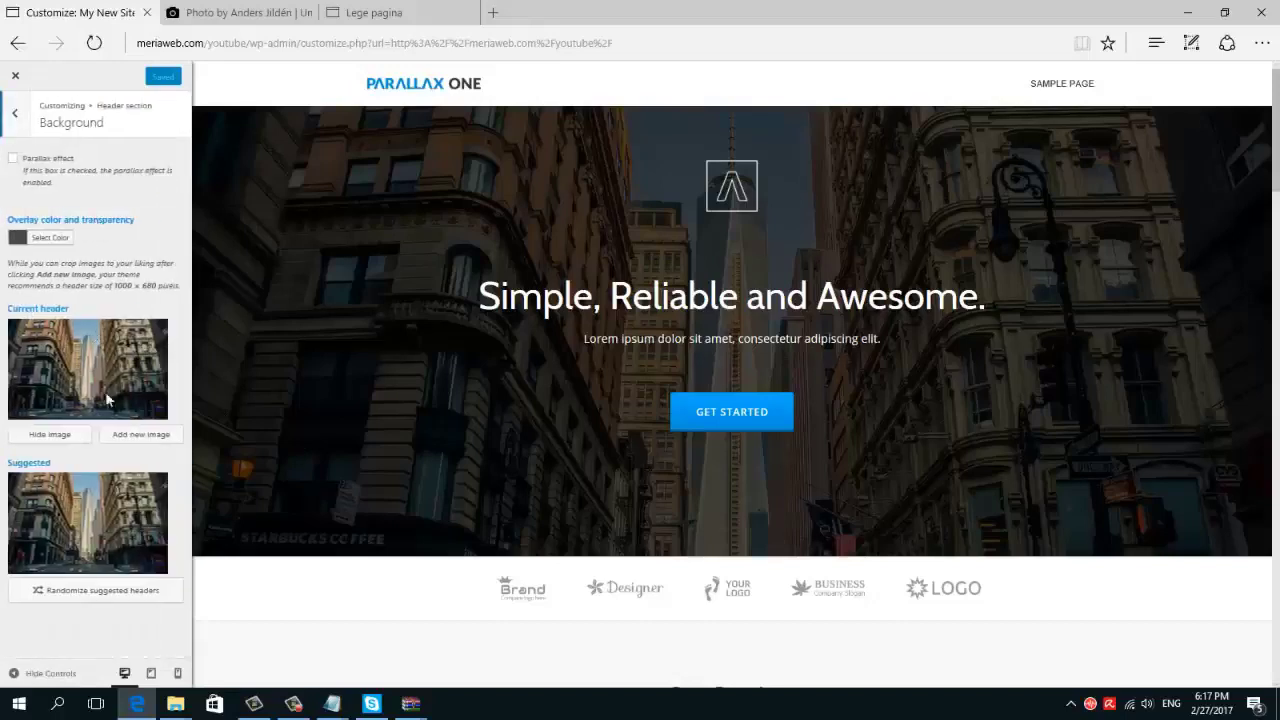
pyautogui.click(121, 435)
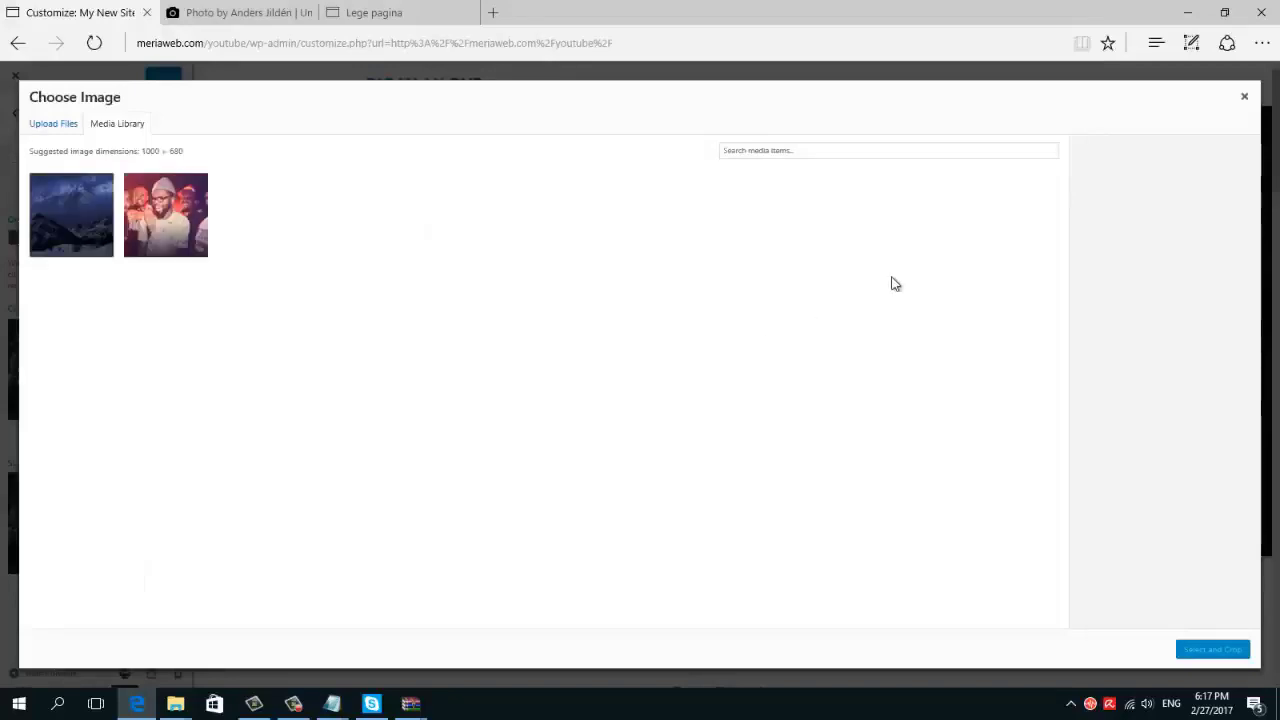
# Upload anders-jilden-108186.jpg and set it as the header background, skipping cropping
pyautogui.click(1157, 53)
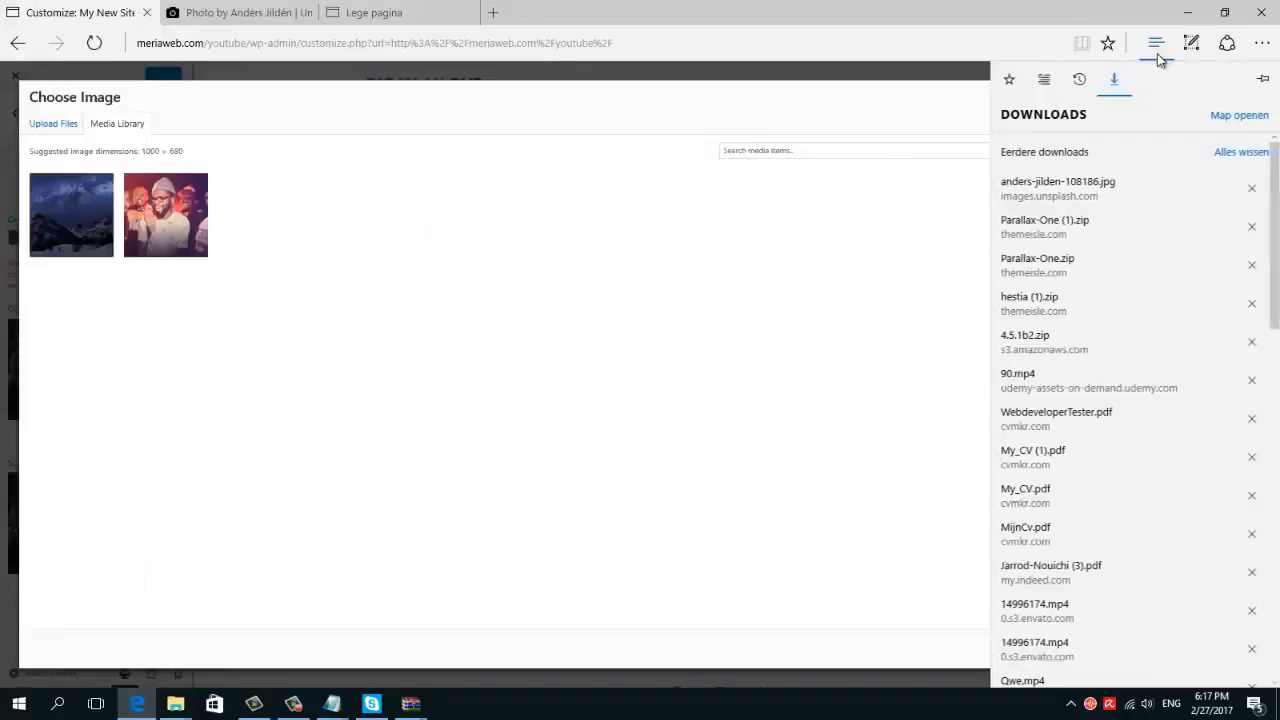
pyautogui.click(1157, 53)
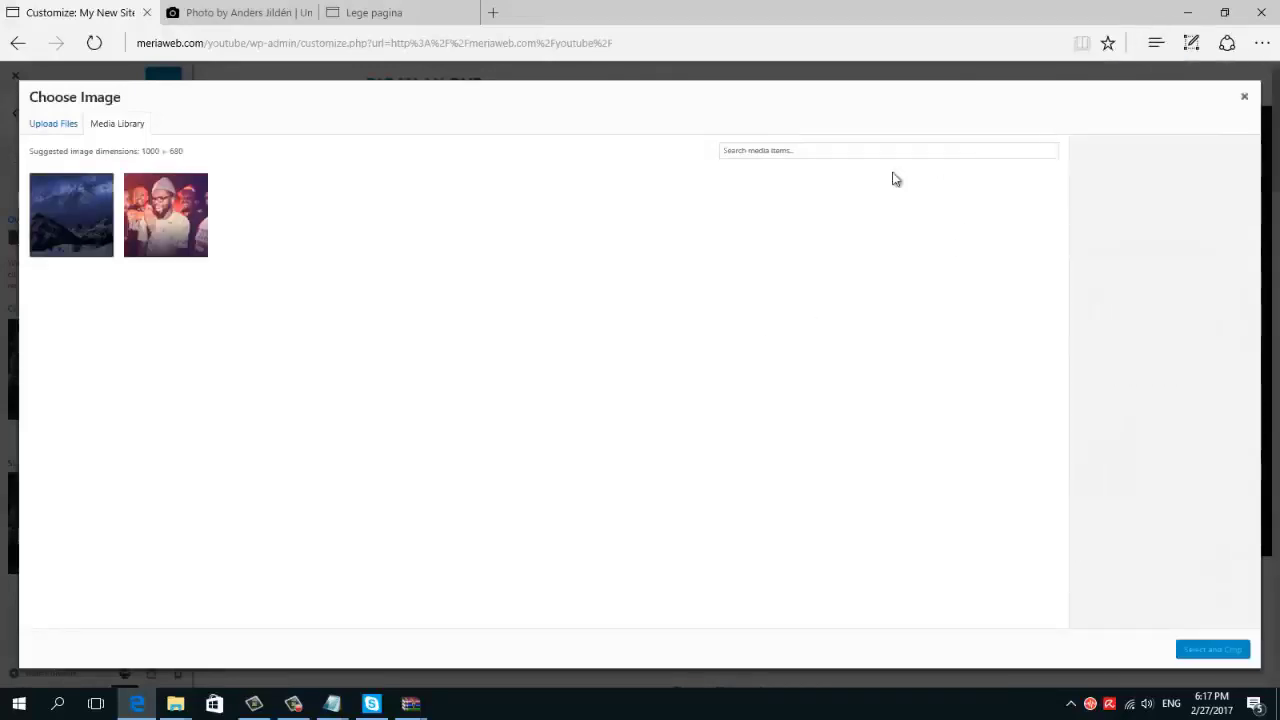
pyautogui.click(44, 124)
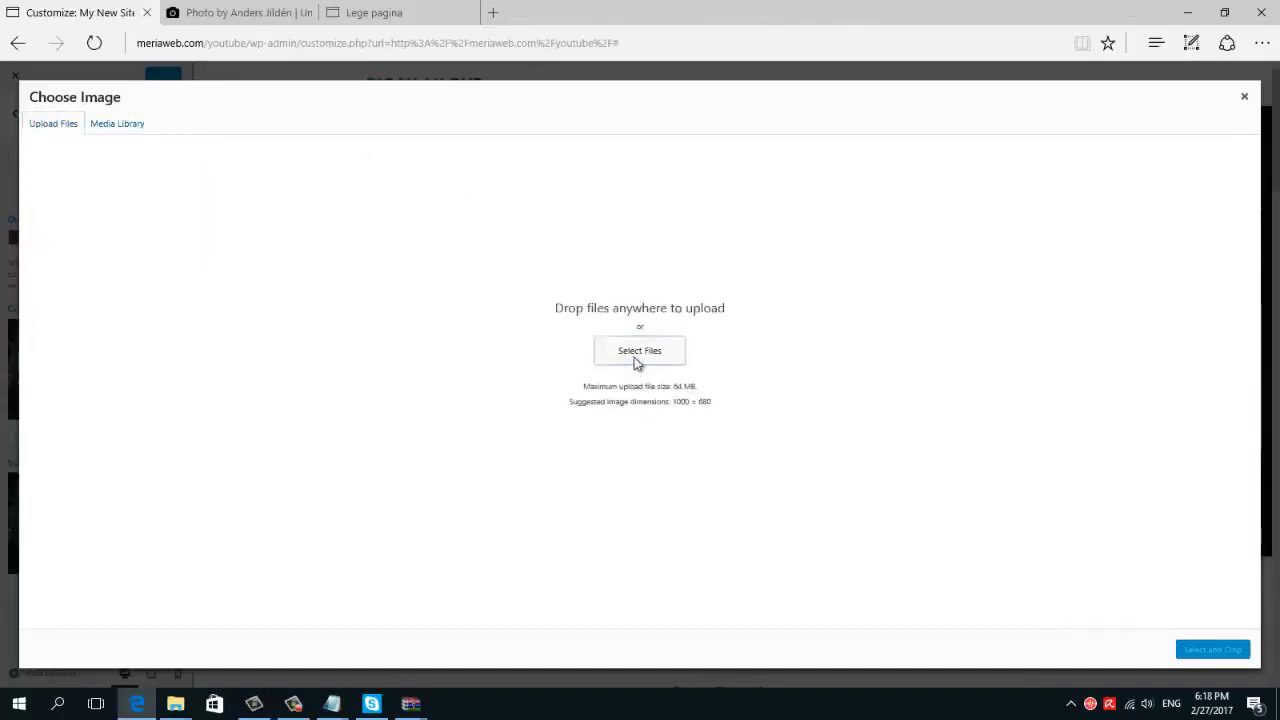
pyautogui.click(639, 351)
pyautogui.write('an')
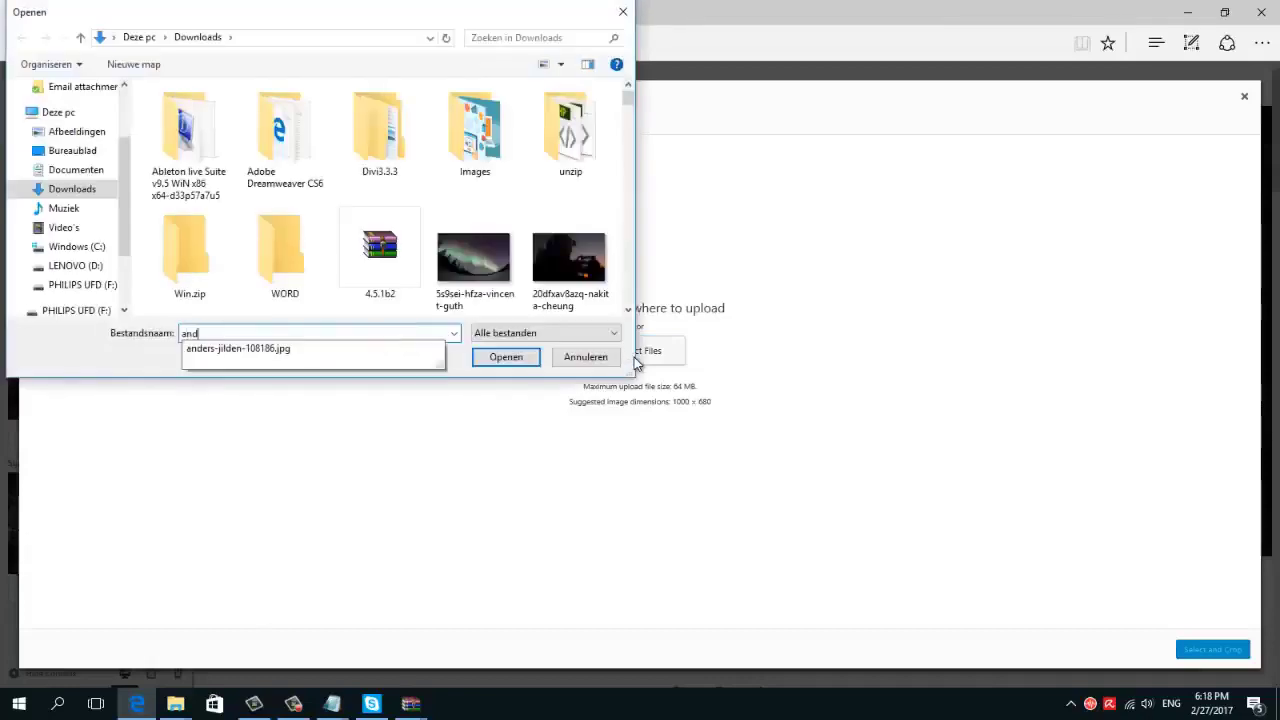
pyautogui.write('d')
pyautogui.click(414, 357)
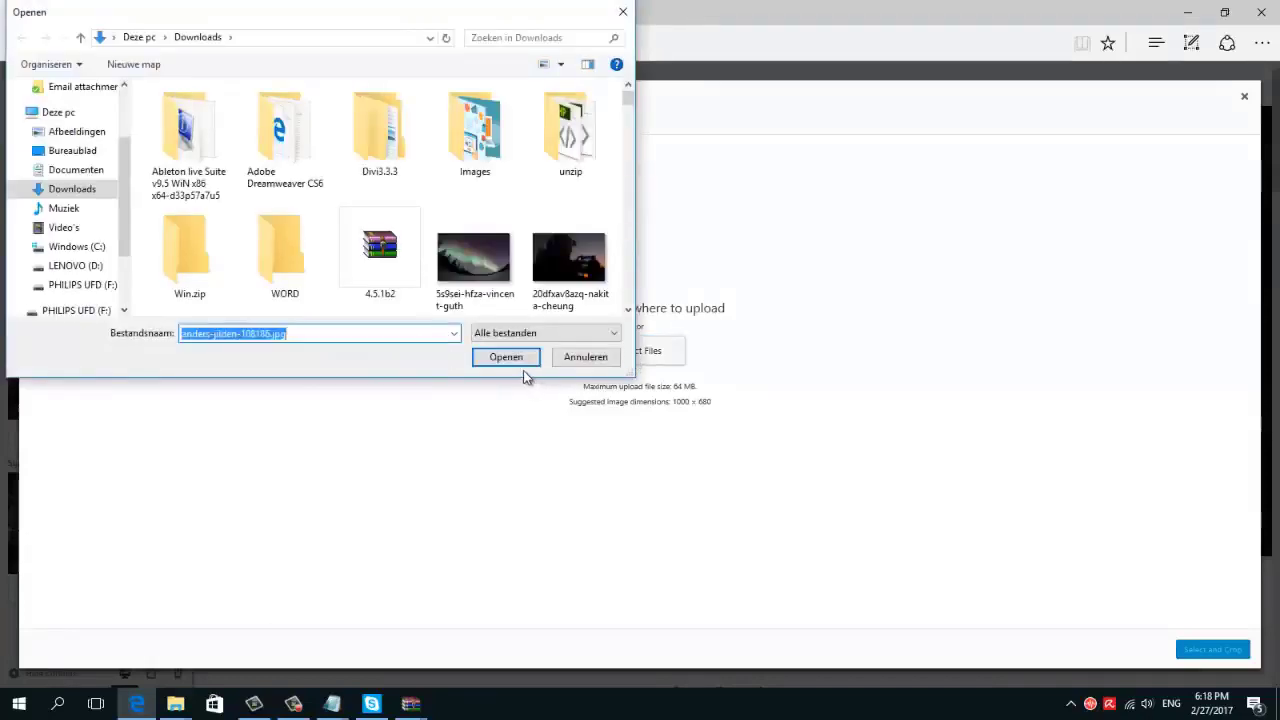
pyautogui.click(517, 361)
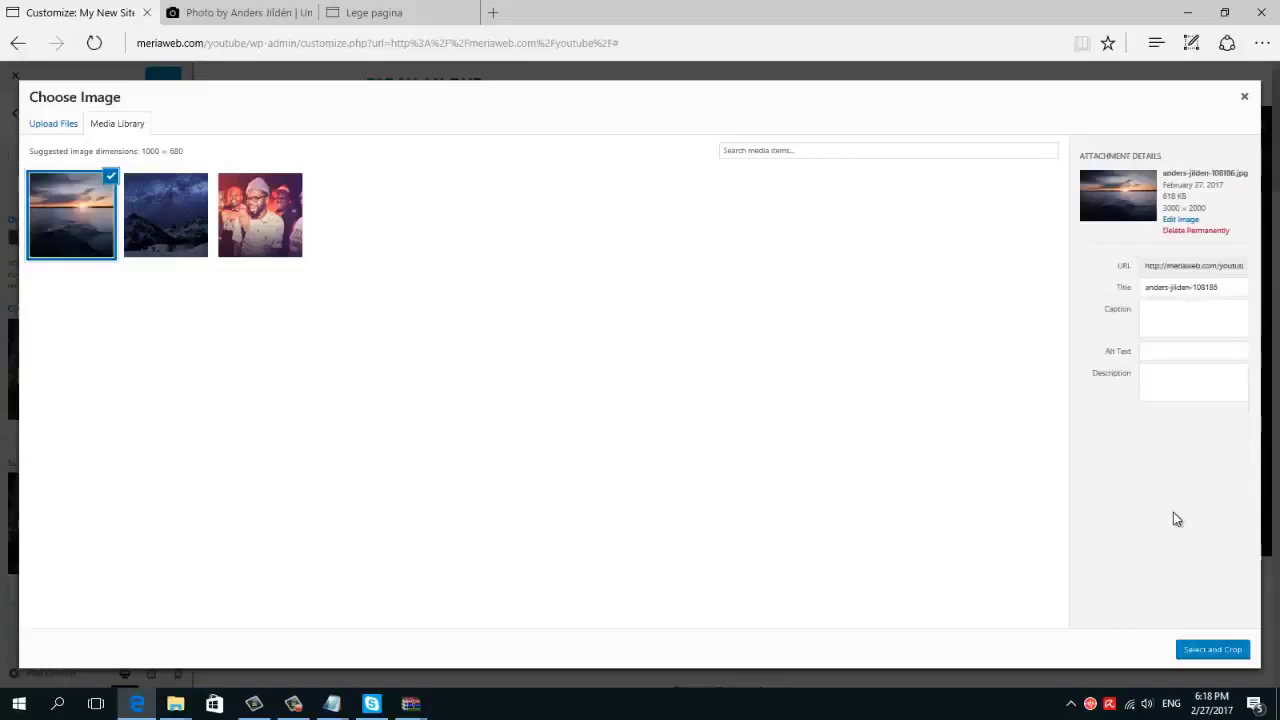
pyautogui.click(1212, 650)
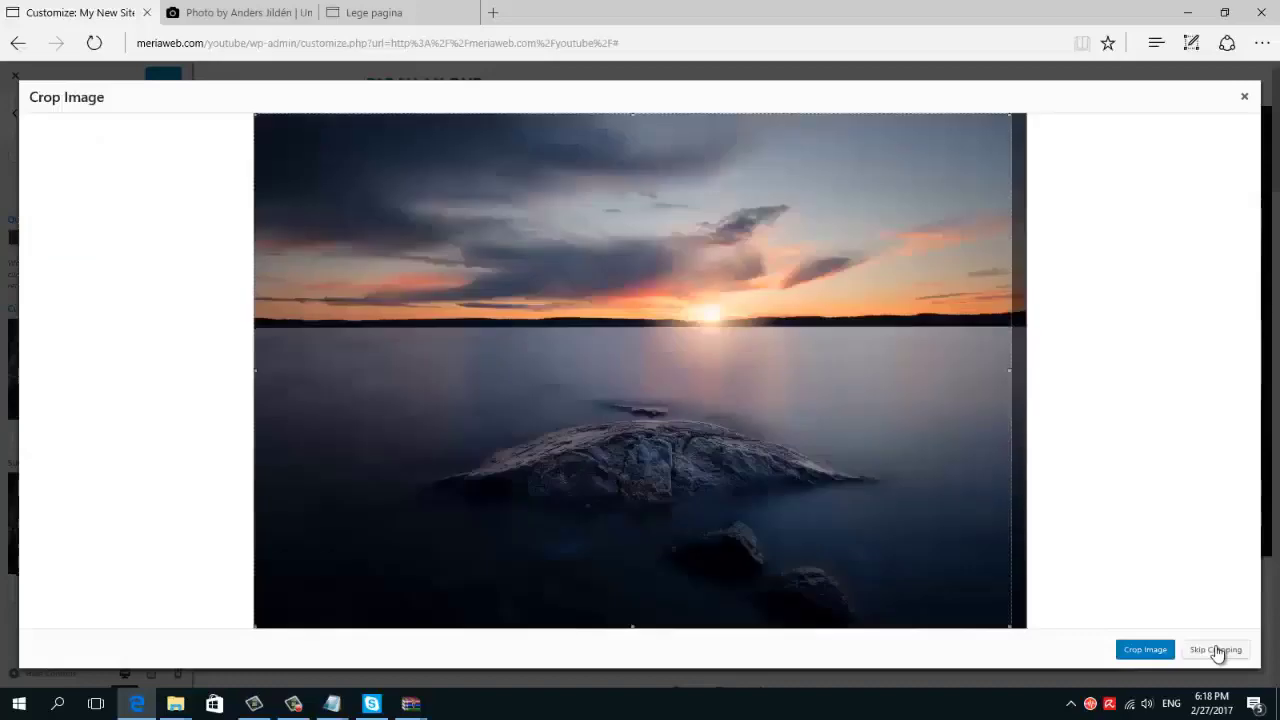
pyautogui.click(1216, 650)
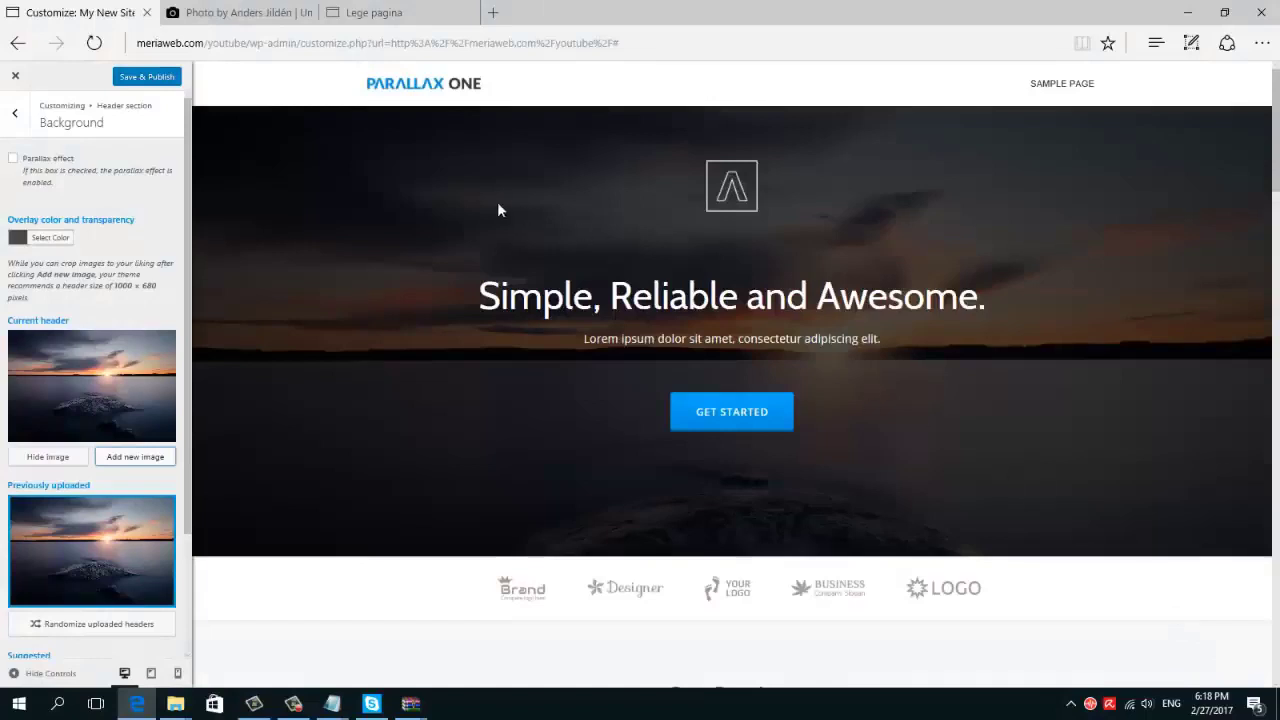
# Save & Publish the sunset header image, then reopen the customizer's General appearance options
pyautogui.click(128, 79)
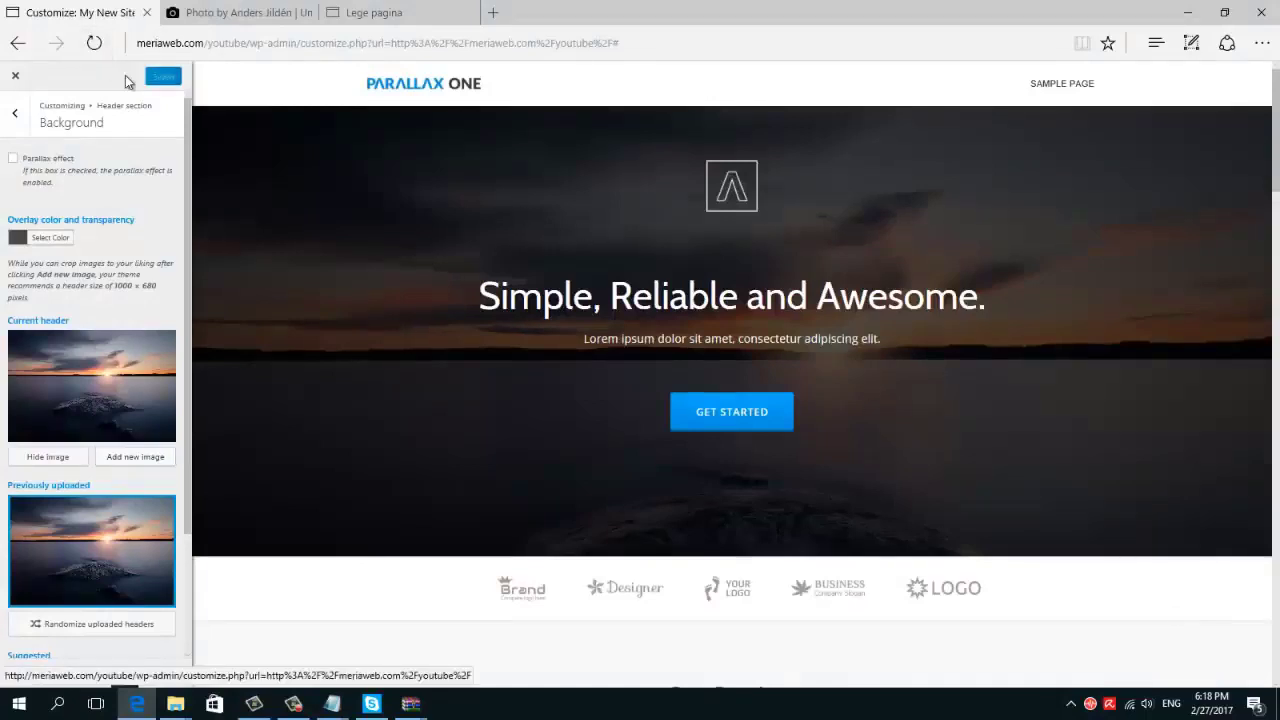
pyautogui.click(12, 78)
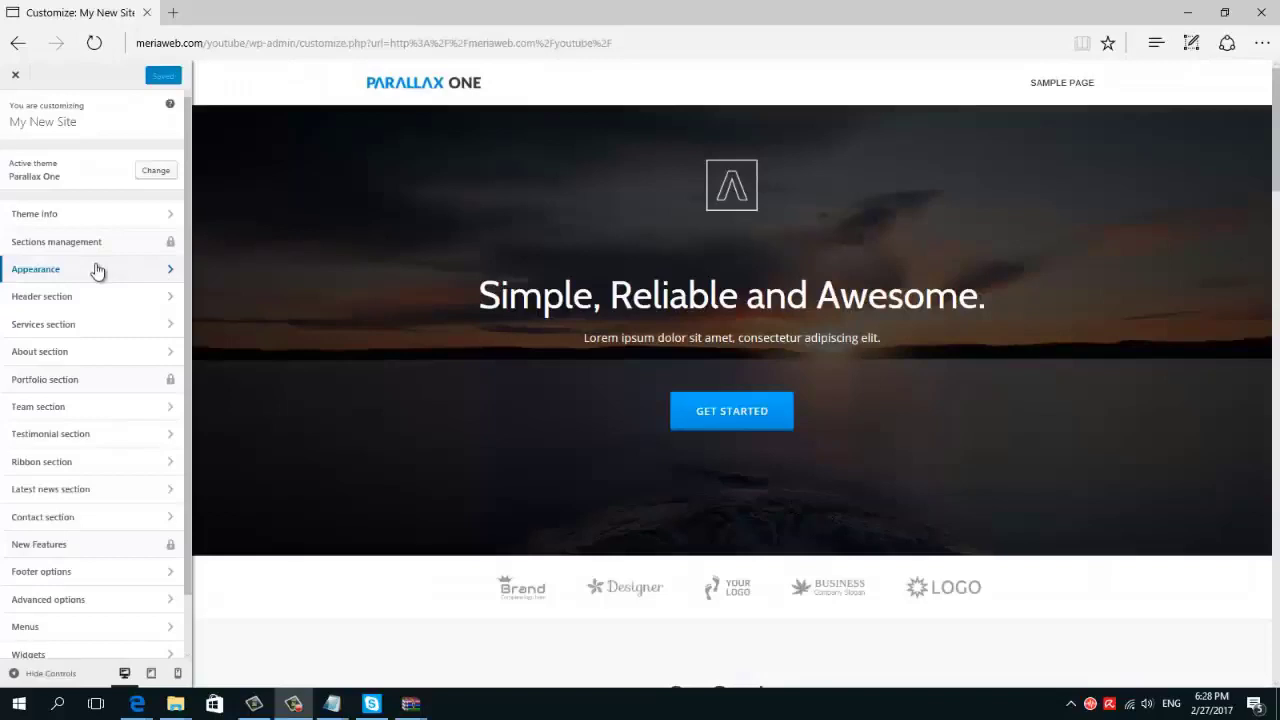
pyautogui.click(164, 274)
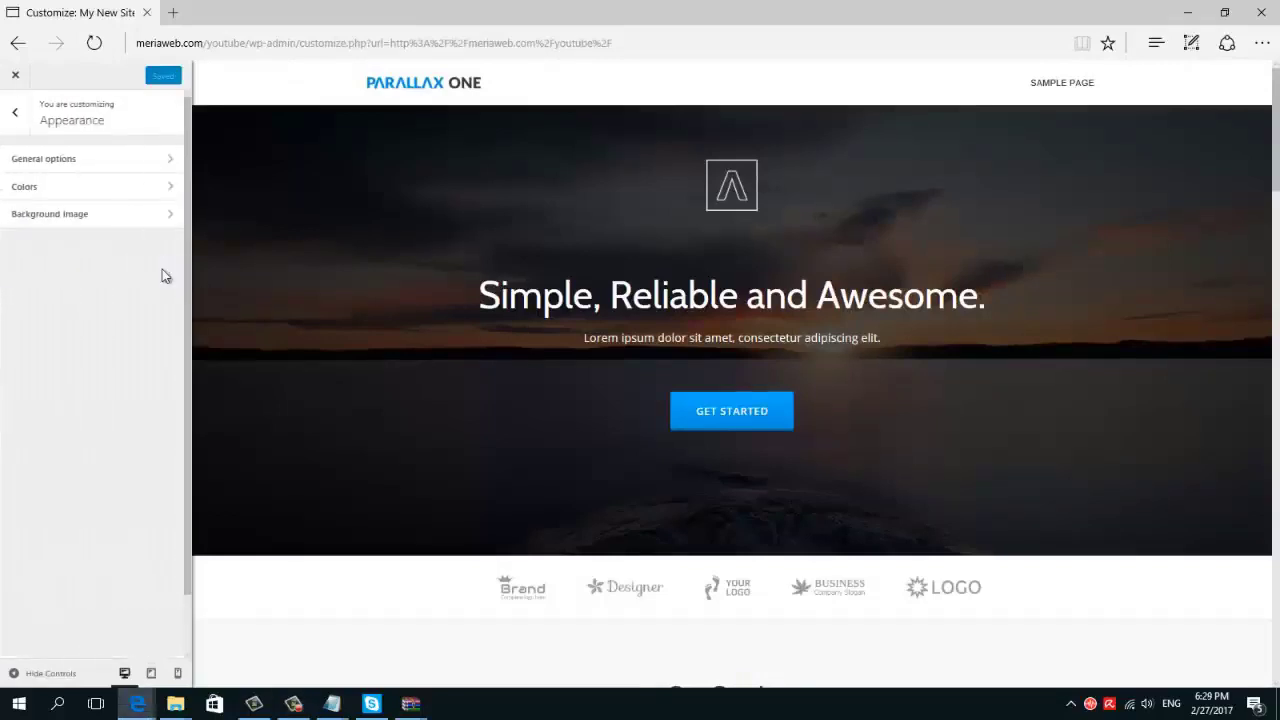
pyautogui.click(70, 160)
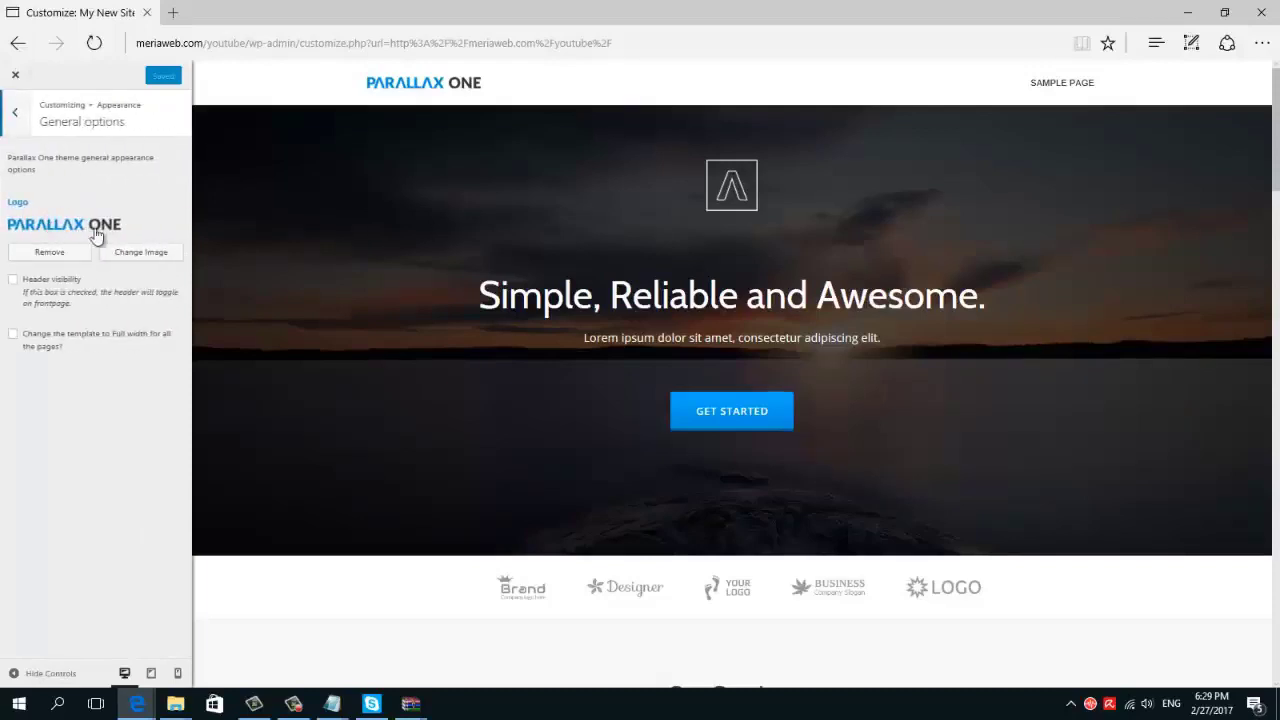
# Look through the Portfolio section settings and return to the main section list
pyautogui.click(15, 108)
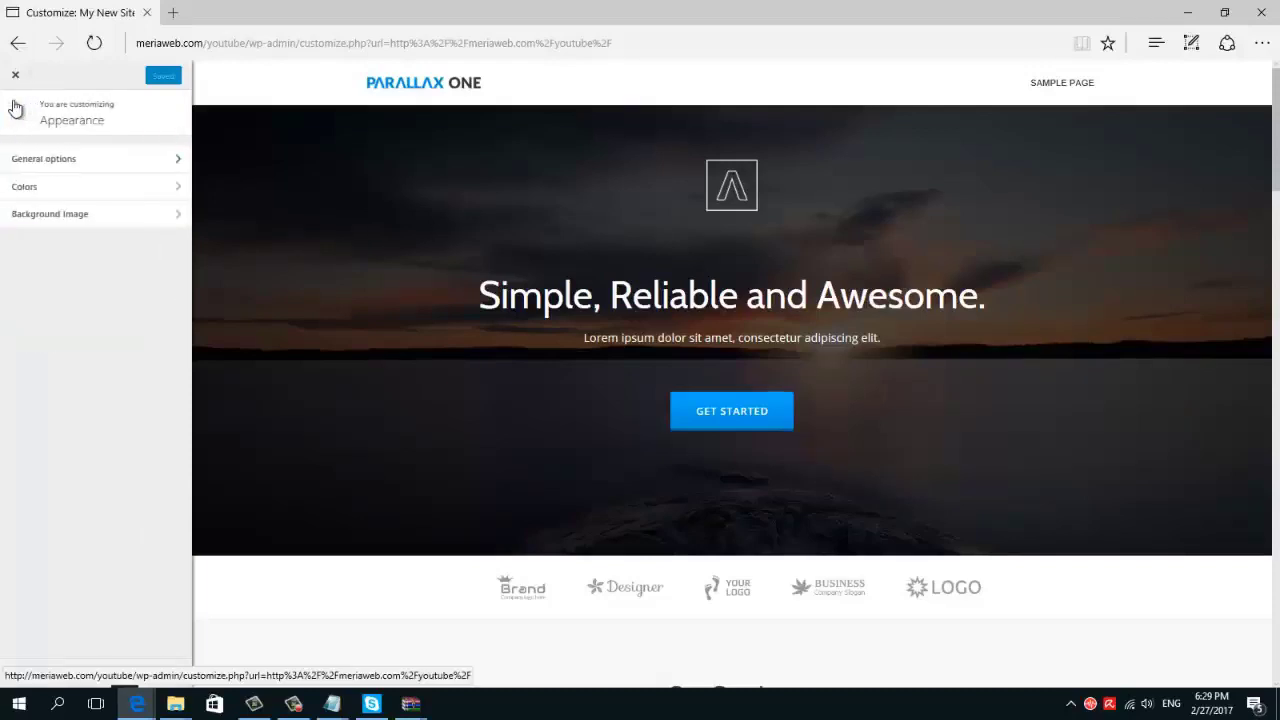
pyautogui.click(15, 108)
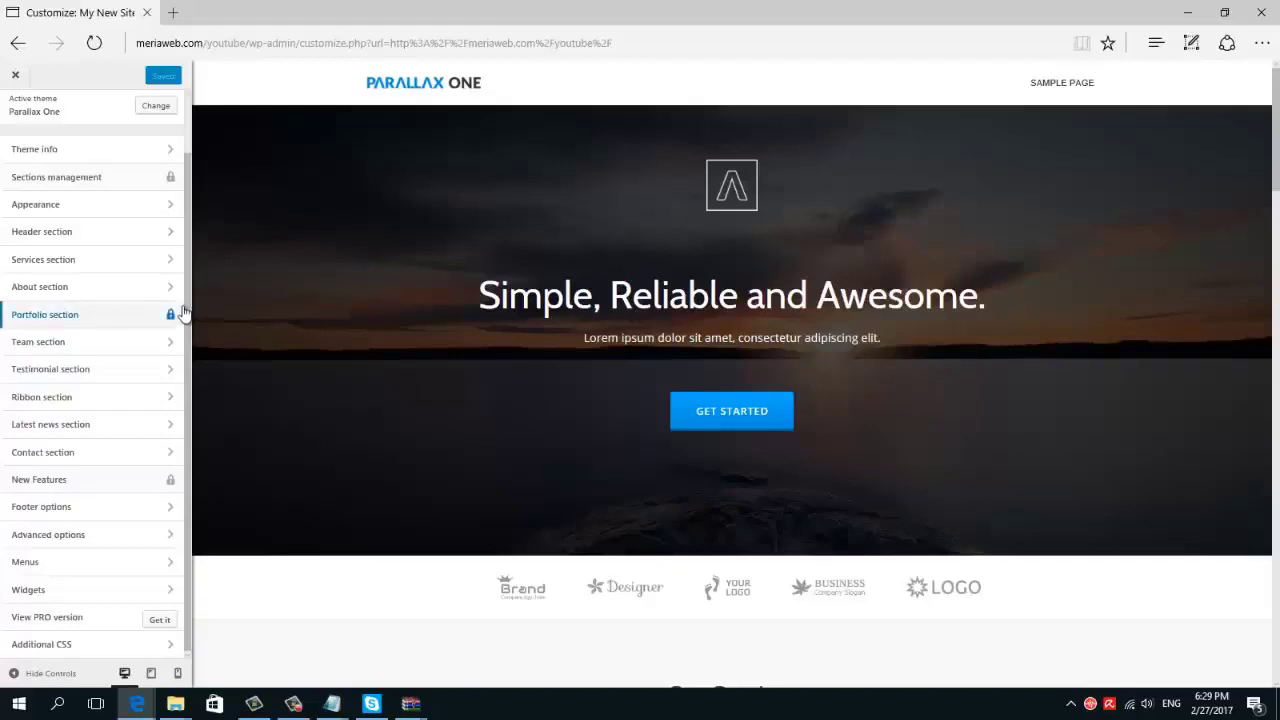
pyautogui.click(180, 314)
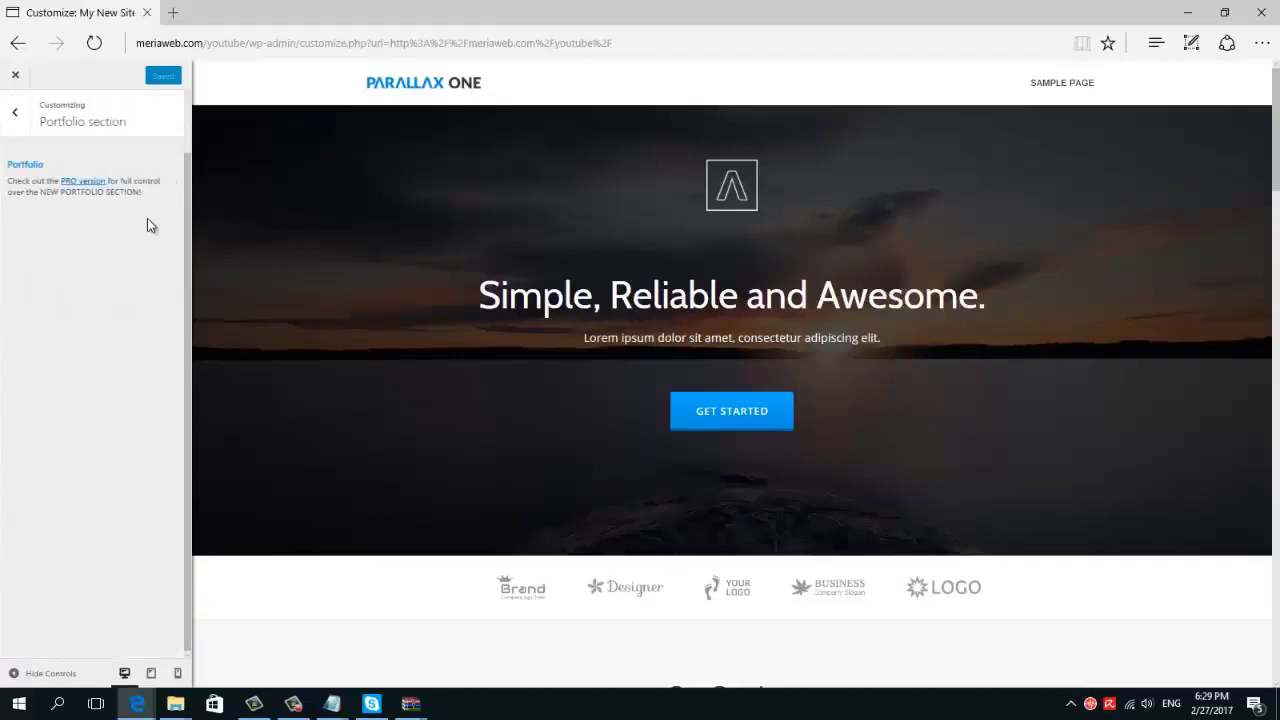
pyautogui.click(31, 120)
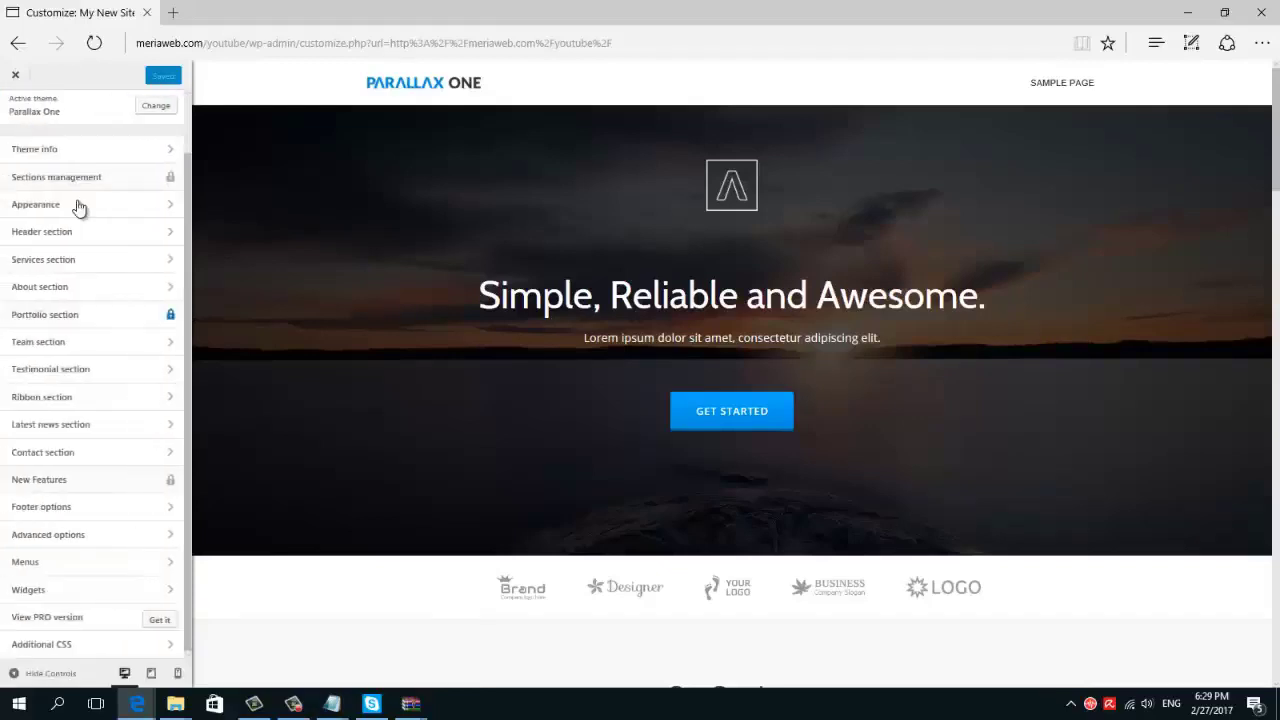
# In Header content, set the main title to 'Your New Site' and subtitle to 'Run your own business from anywhere'
pyautogui.click(82, 244)
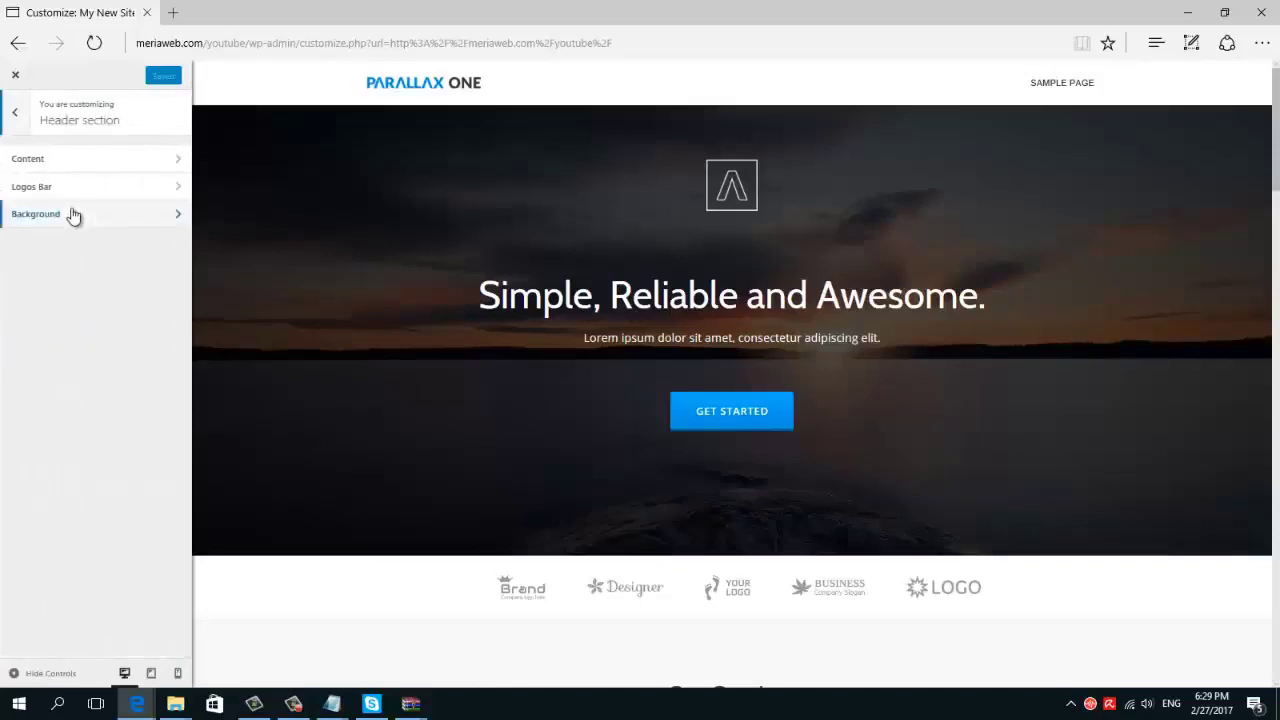
pyautogui.click(62, 170)
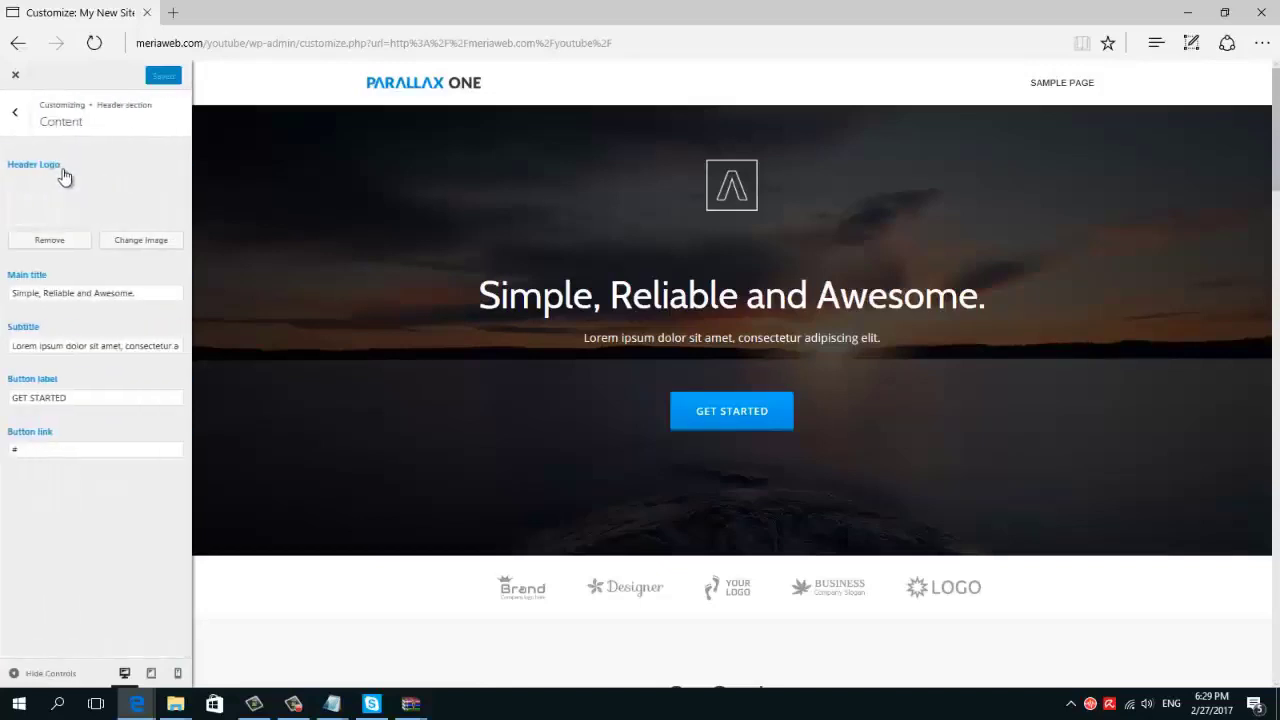
pyautogui.moveTo(137, 293); pyautogui.dragTo(12, 293)
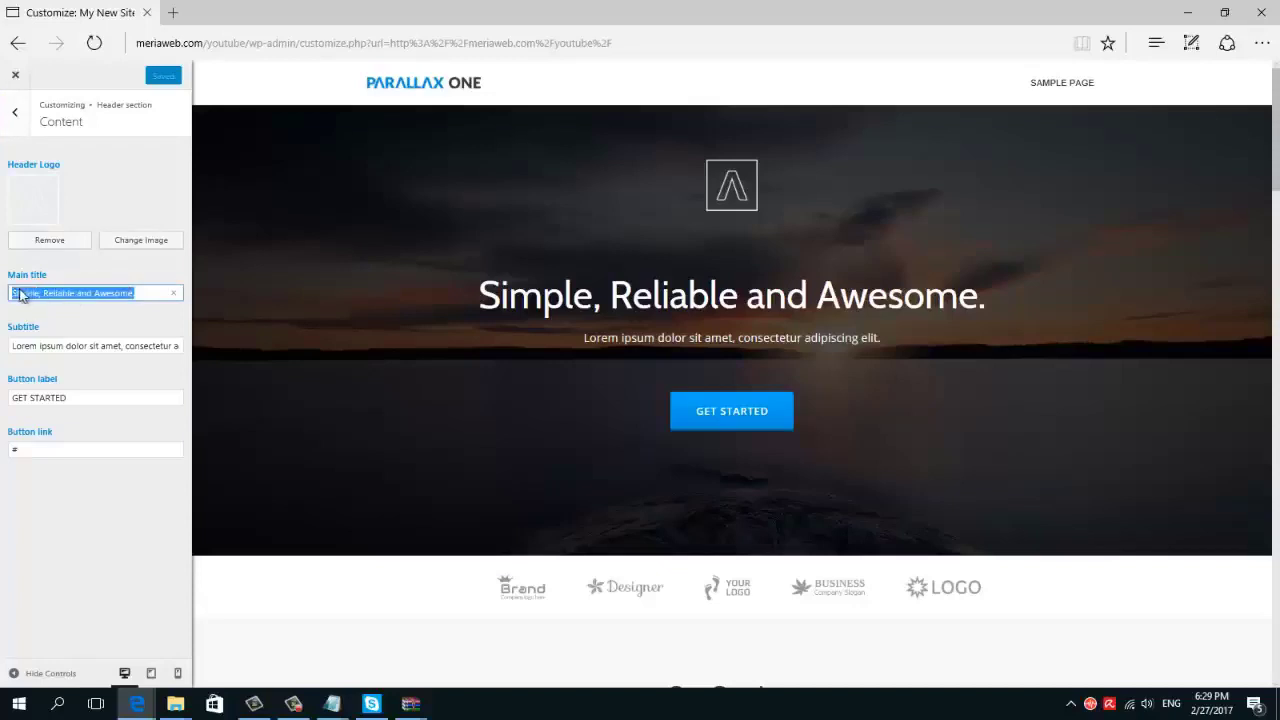
pyautogui.write('Your N')
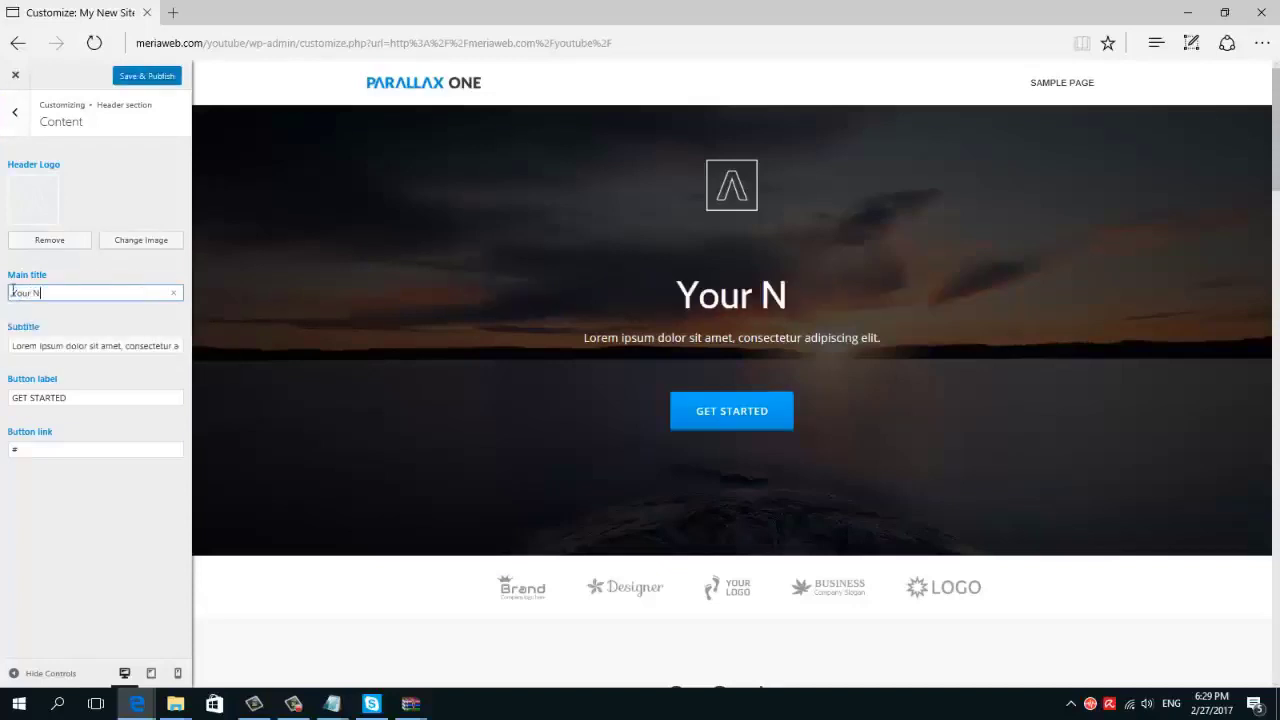
pyautogui.write('ew Site')
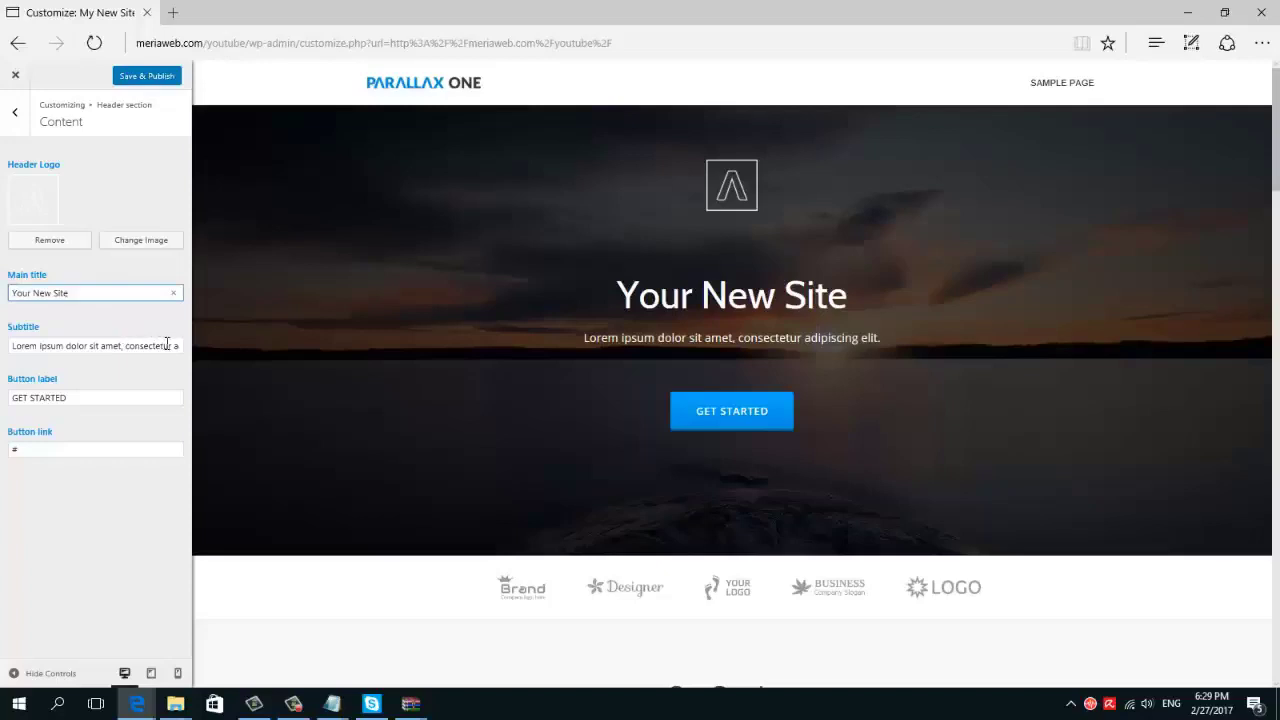
pyautogui.moveTo(167, 344); pyautogui.dragTo(3, 345)
pyautogui.press('BackSpace')
pyautogui.press('BackSpace')
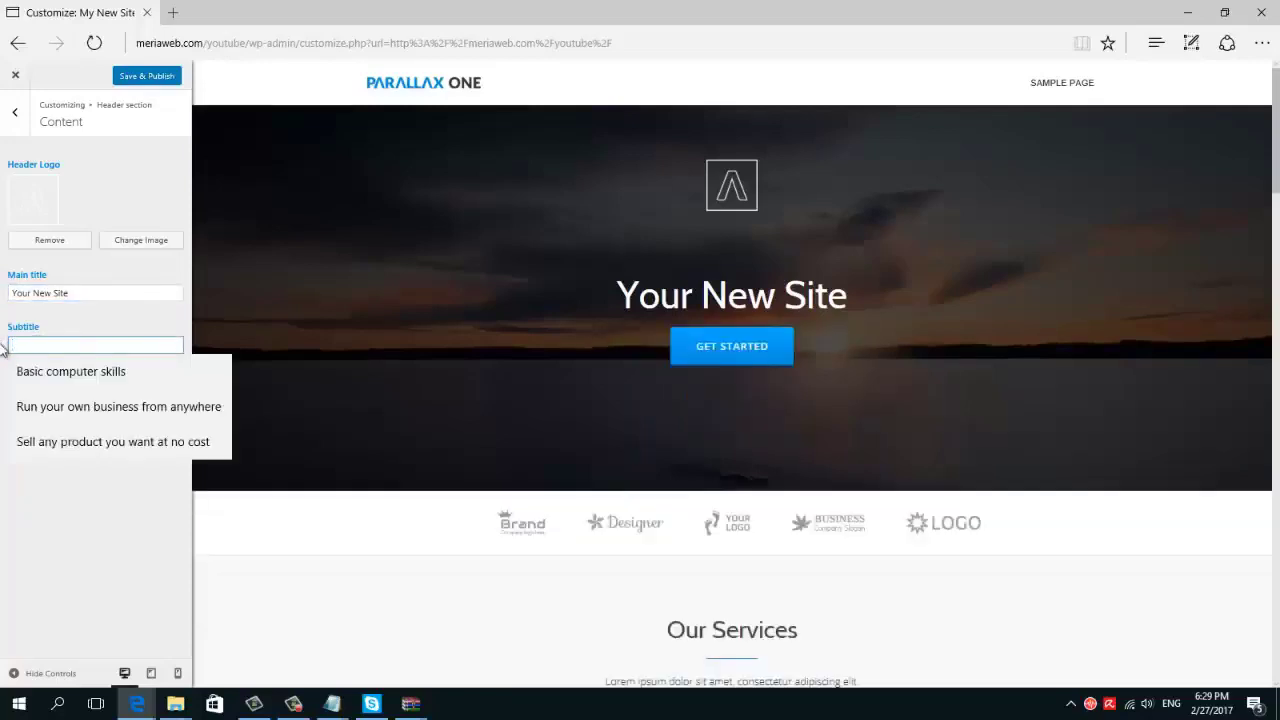
pyautogui.write('Your')
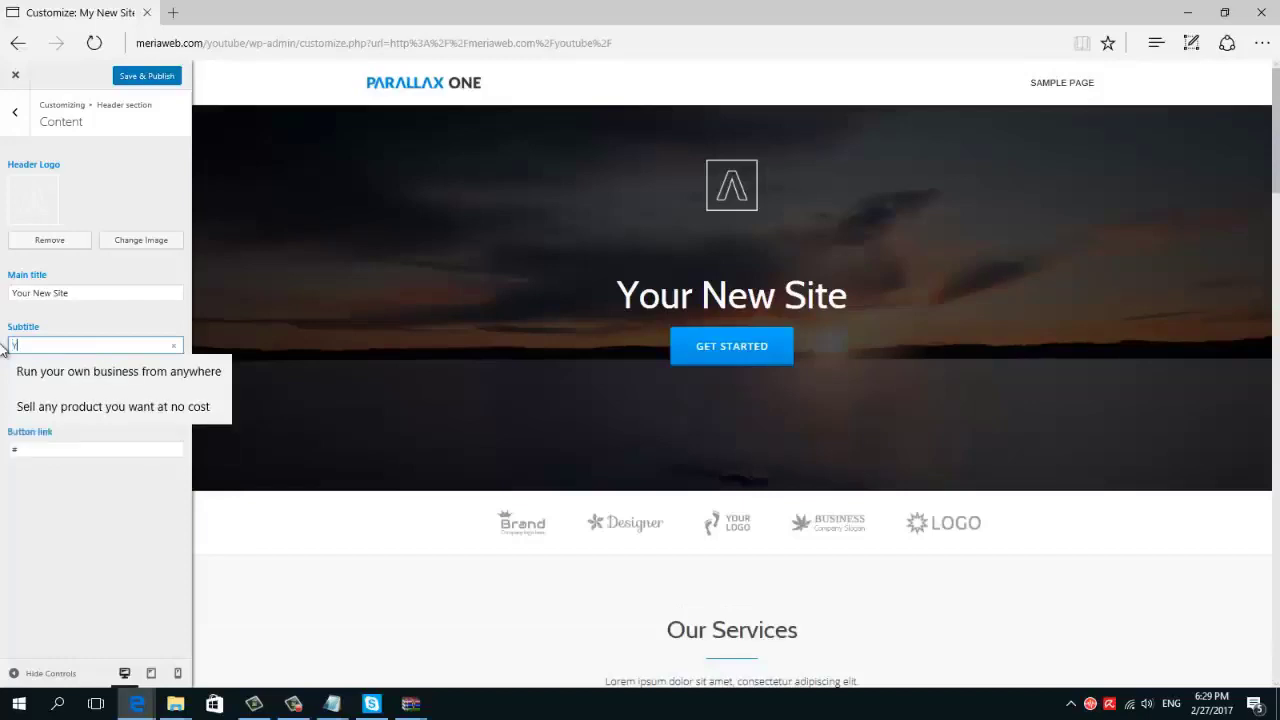
pyautogui.click(52, 369)
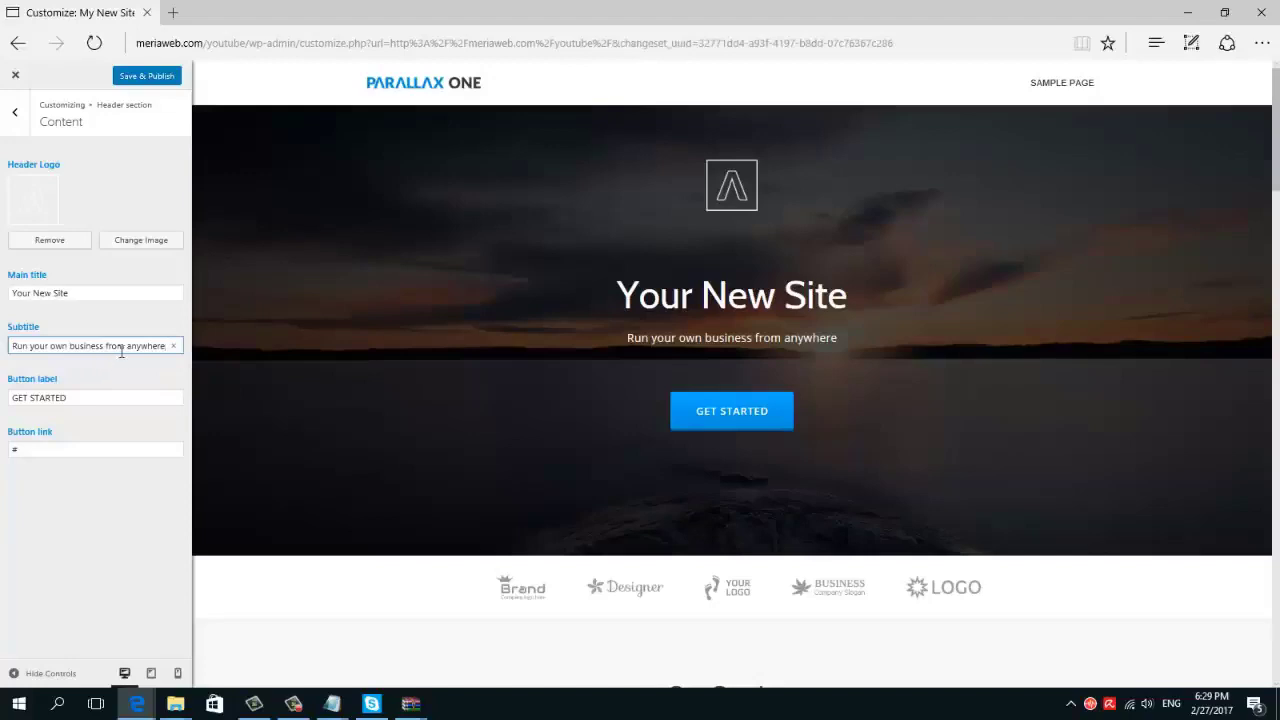
# Publish the new title and subtitle and return to the main section list
pyautogui.click(148, 79)
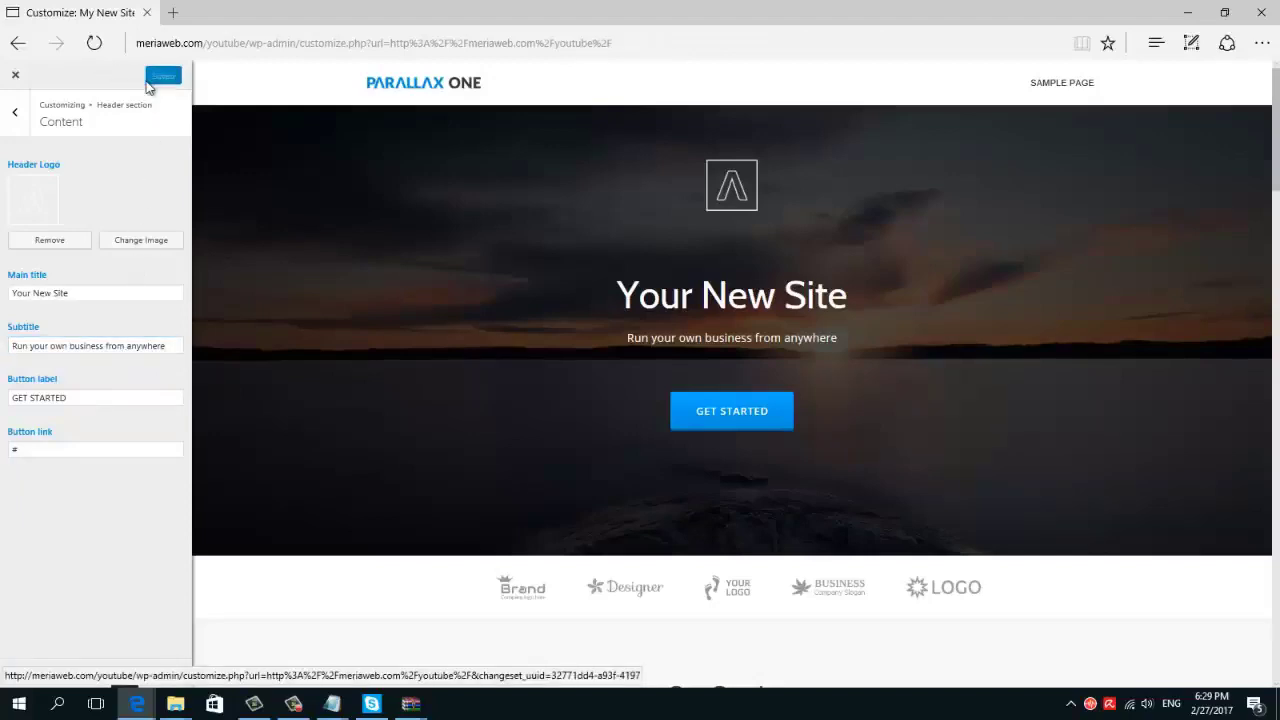
pyautogui.click(20, 118)
pyautogui.click(20, 118)
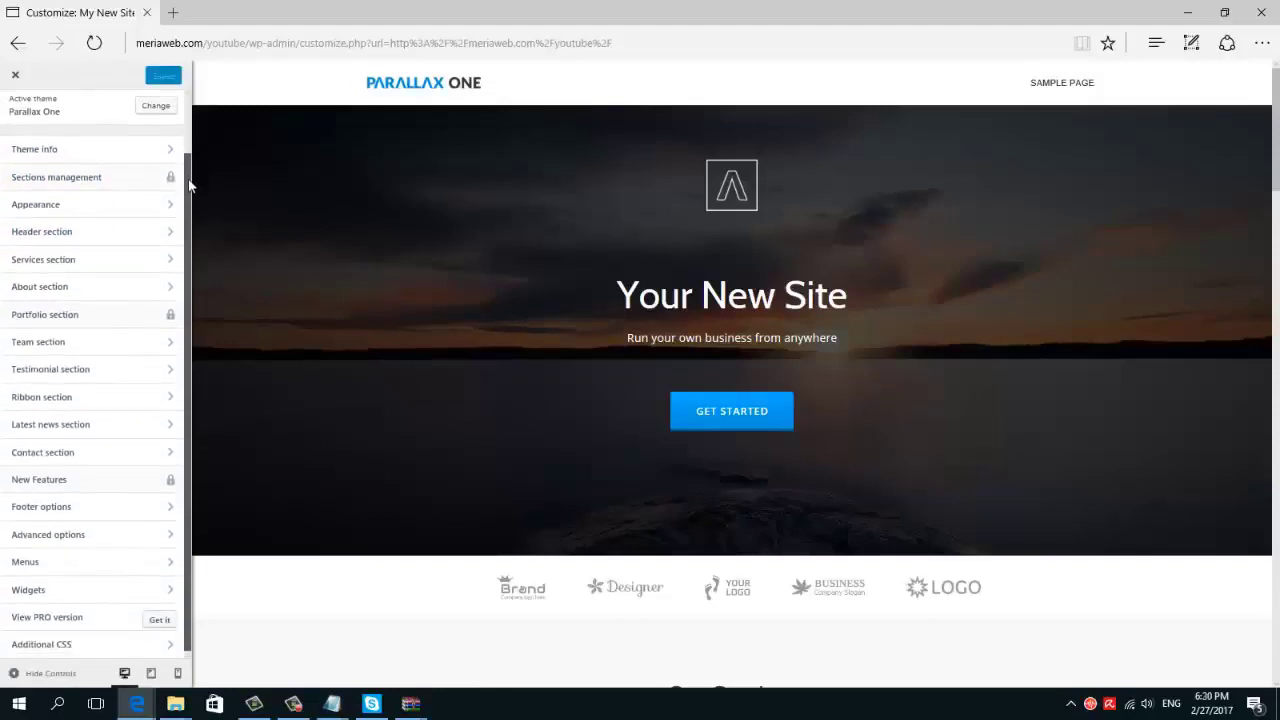
# Glance at the Contact section, then scroll the live homepage showing the sunset 'Your New Site' header
pyautogui.click(76, 455)
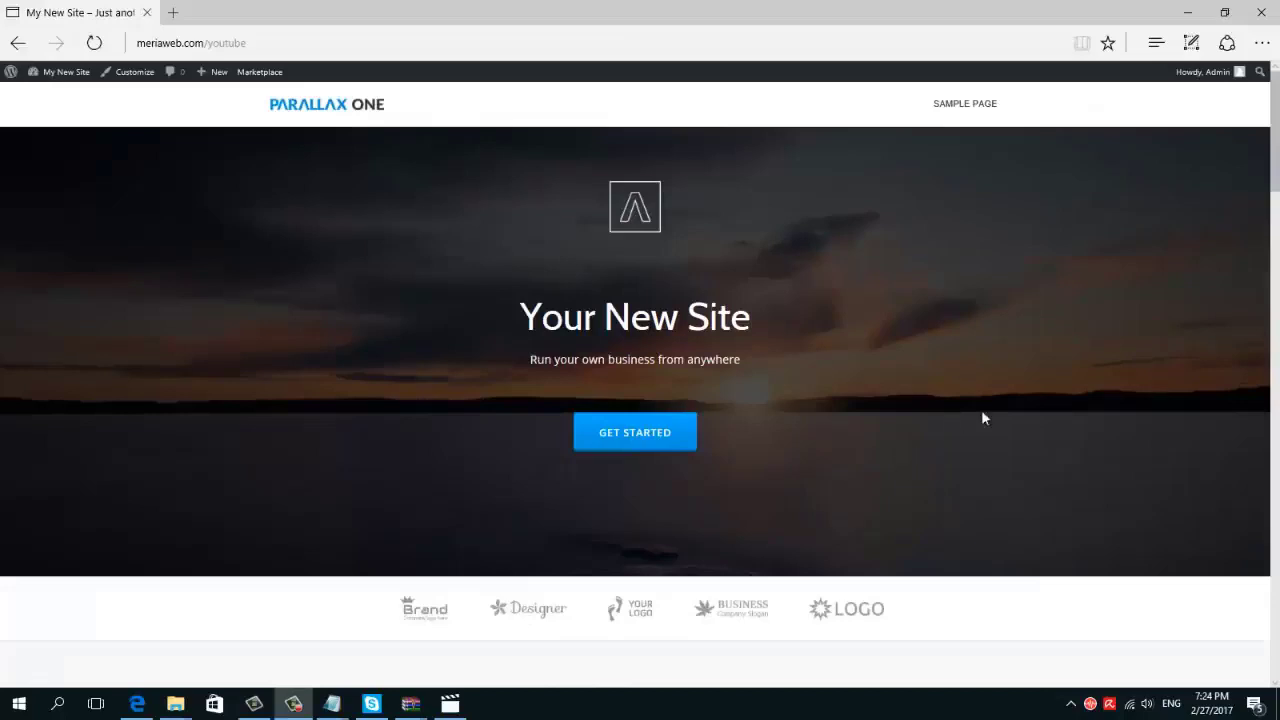
pyautogui.moveTo(1274, 196); pyautogui.dragTo(1277, 170)
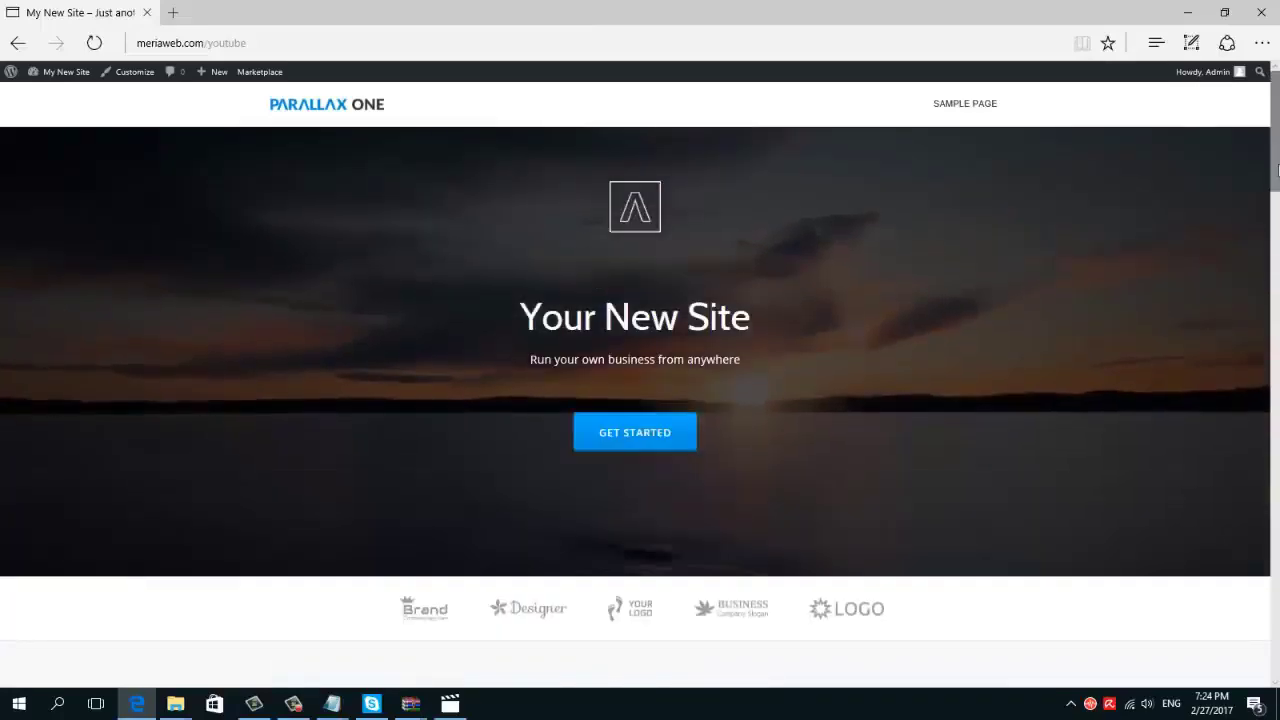